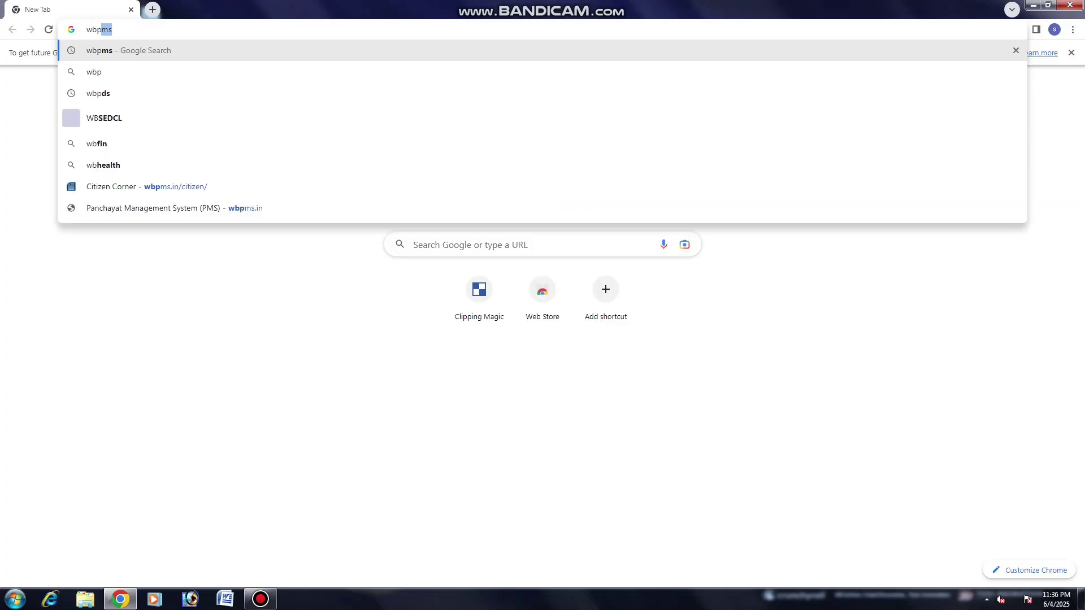
- Search Google for wbpms and open the Panchayat Management System (PMS) website
{"action": "key", "text": "Return"}
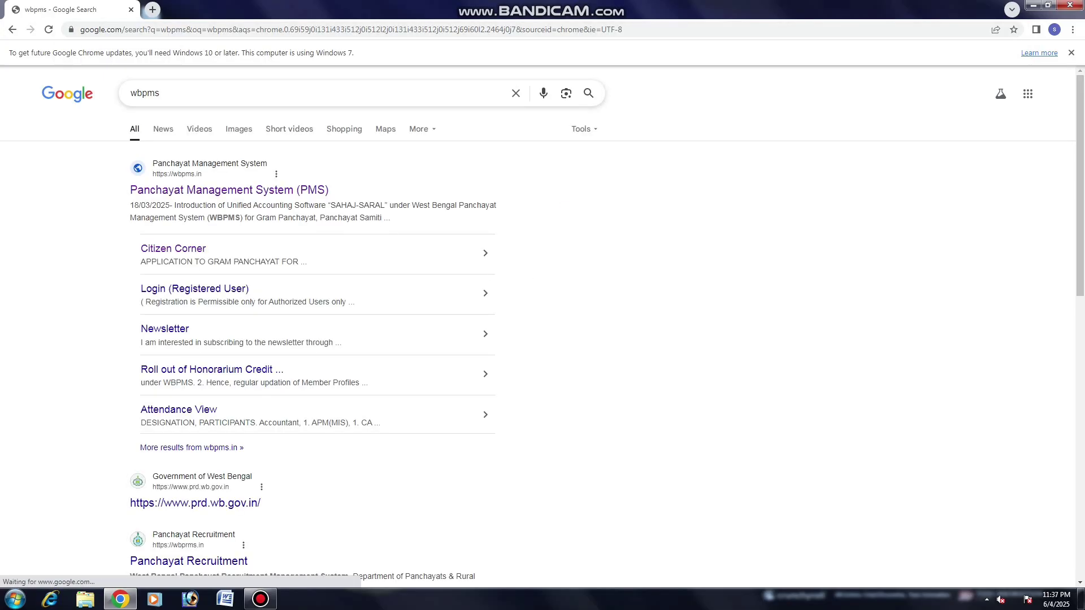
{"action": "left_click", "coordinate": [228, 190]}
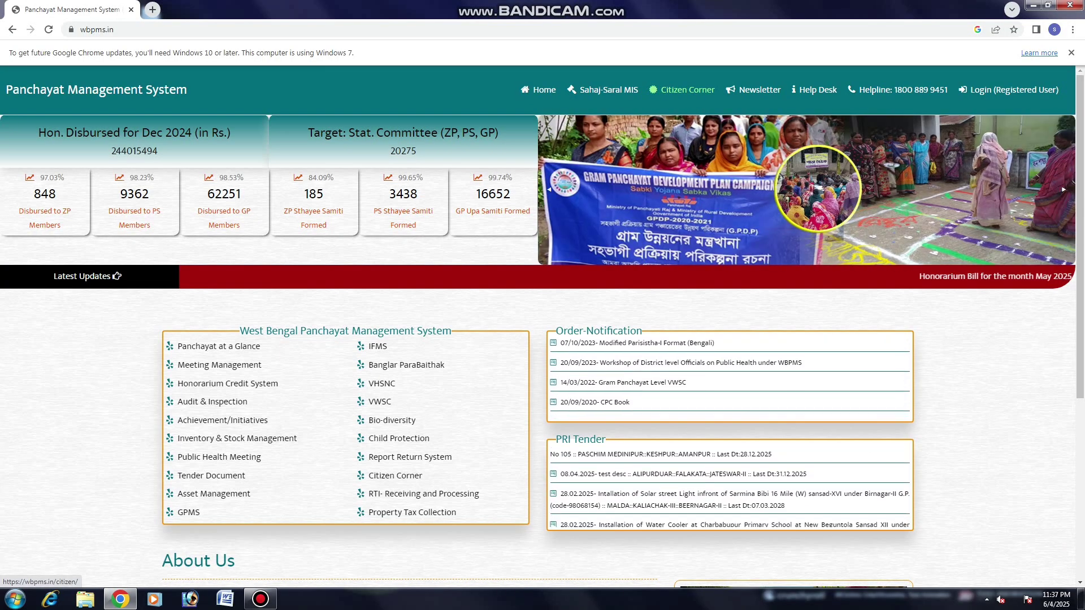
- Open Citizen Corner, confirm the documents are ready, and proceed to citizen sign-up
{"action": "left_click", "coordinate": [682, 89]}
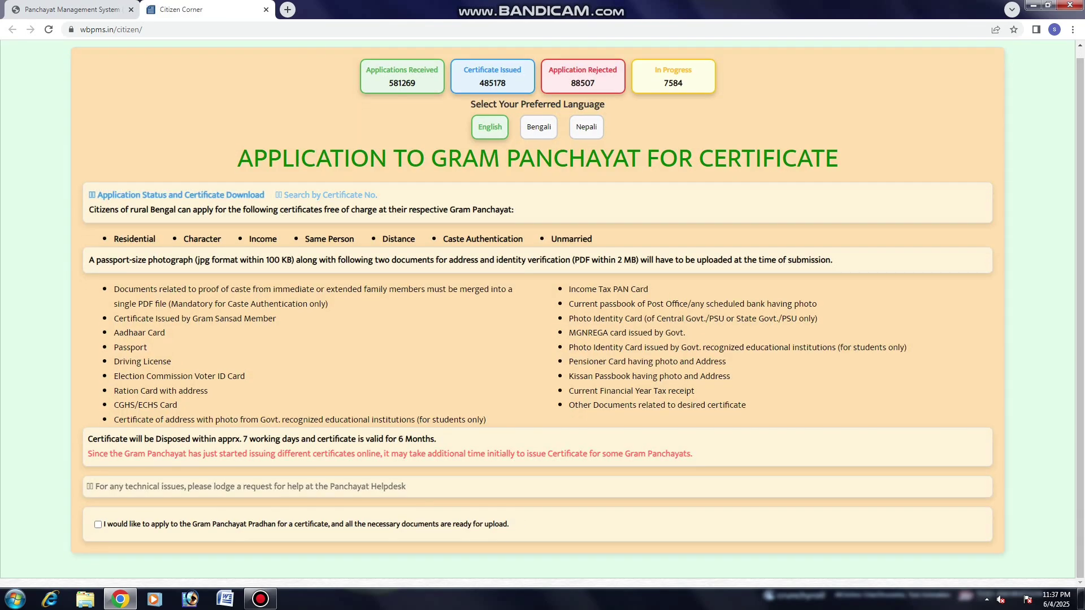
{"action": "left_click", "coordinate": [98, 524]}
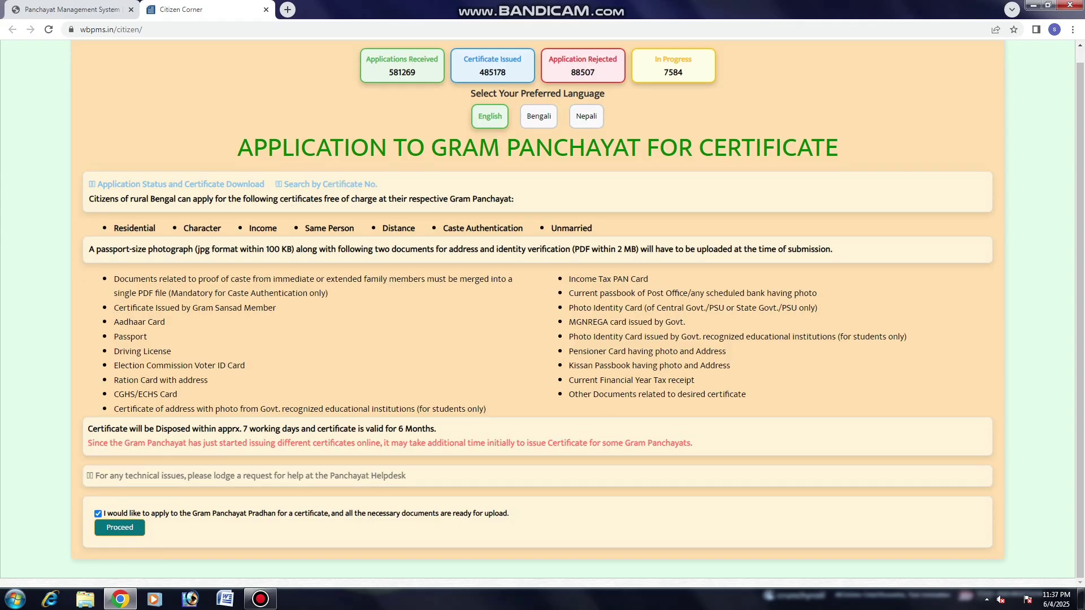
{"action": "left_click", "coordinate": [119, 527]}
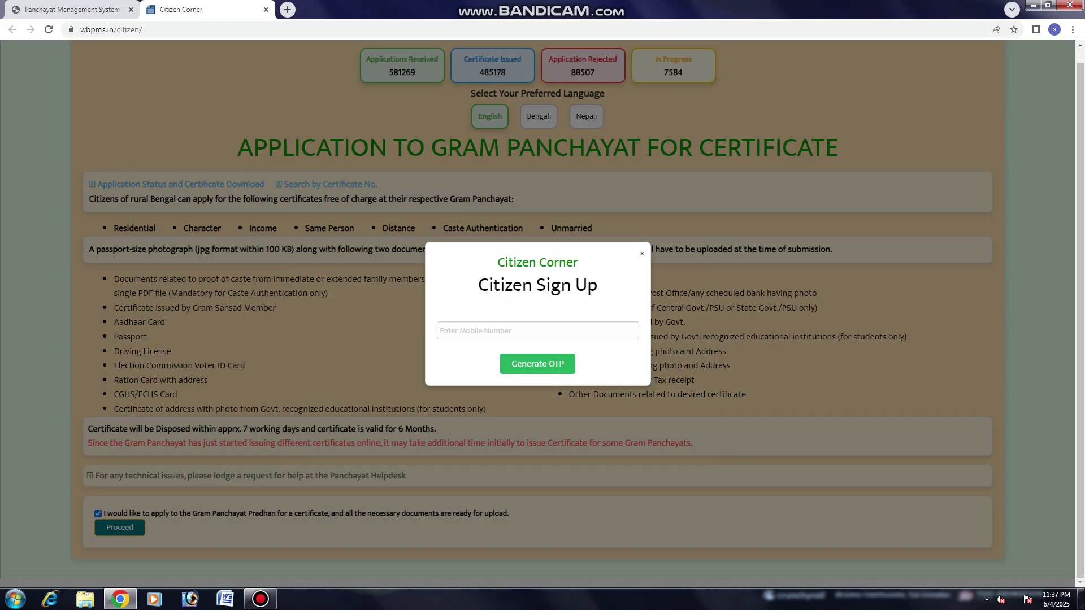
- Enter the mobile number, generate the OTP, and verify it to reach the certificate form
{"action": "left_click", "coordinate": [537, 331]}
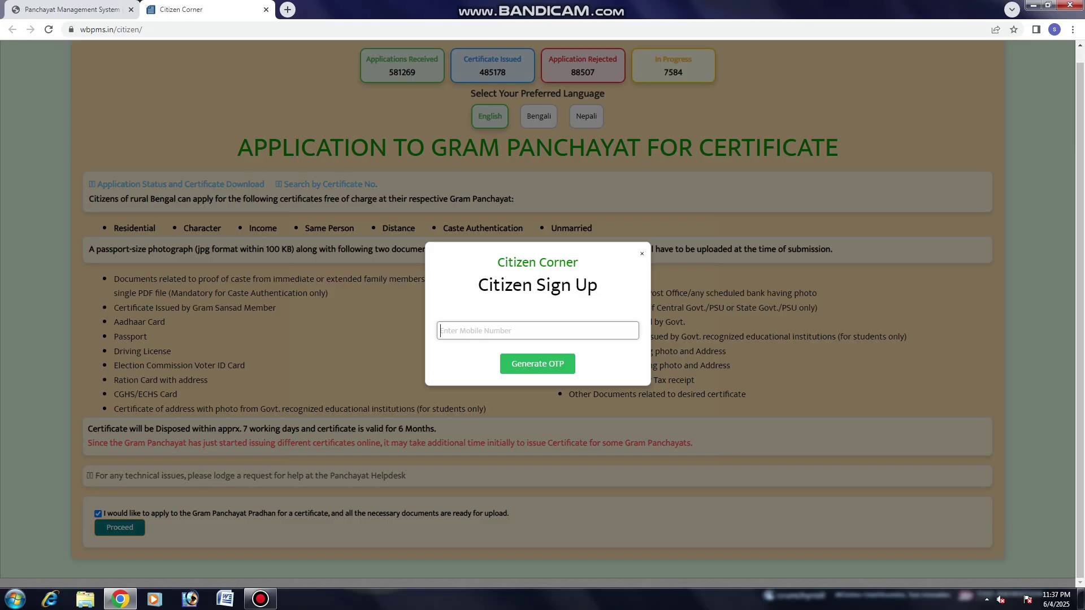
{"action": "key", "text": "Tab"}
{"action": "key", "text": "Return"}
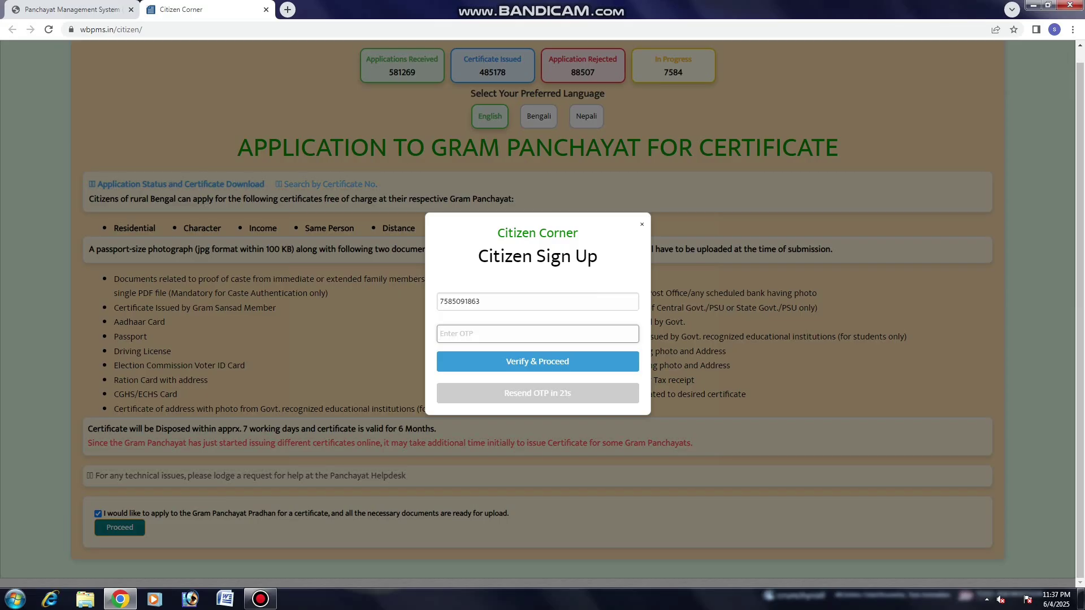
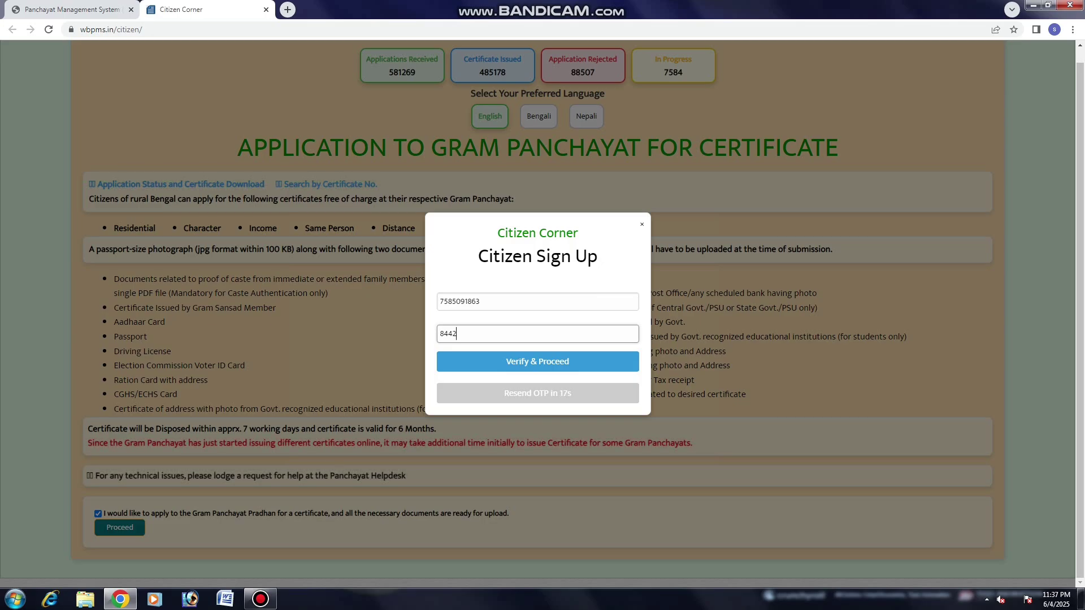
{"action": "key", "text": "Return"}
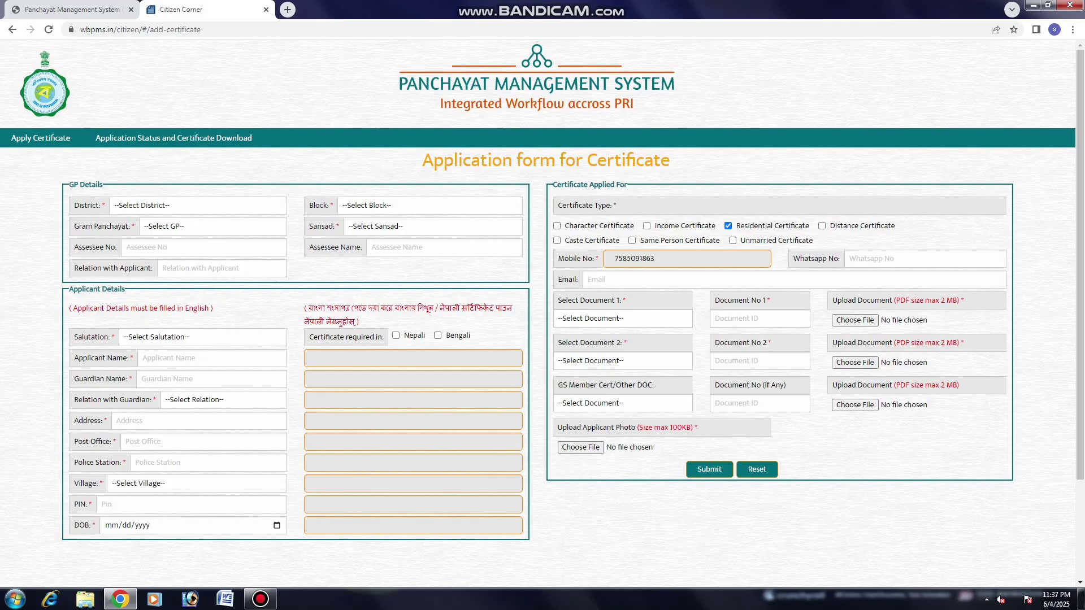
- Set District to DAKSHIN DINAJPUR and Block to BALURGHAT
{"action": "scroll", "coordinate": [542, 317], "scroll_direction": "down", "scroll_amount": 1}
{"action": "left_click", "coordinate": [198, 149]}
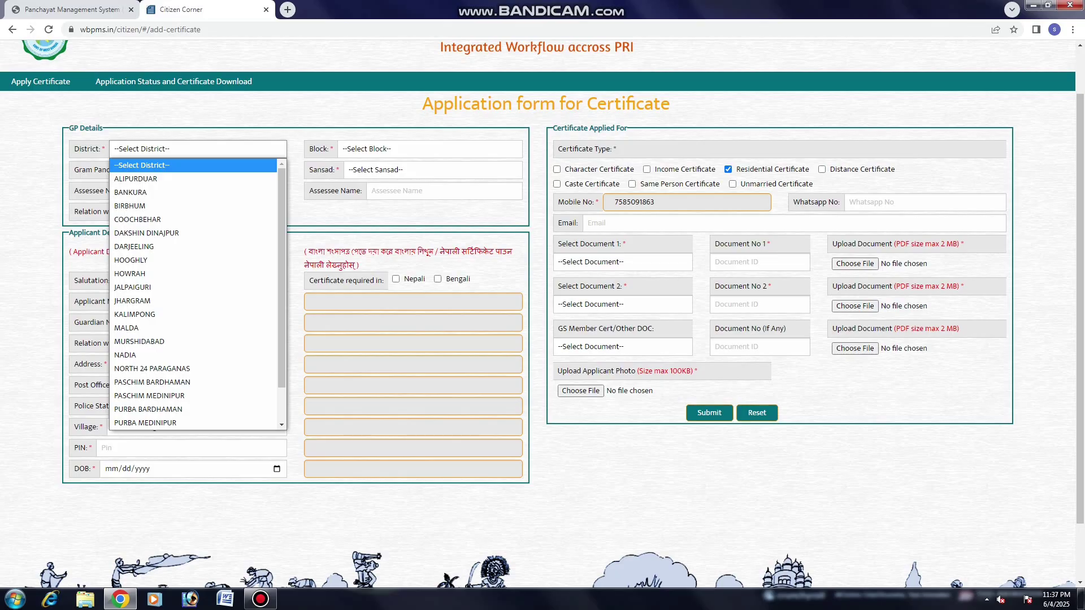
{"action": "key", "text": "d"}
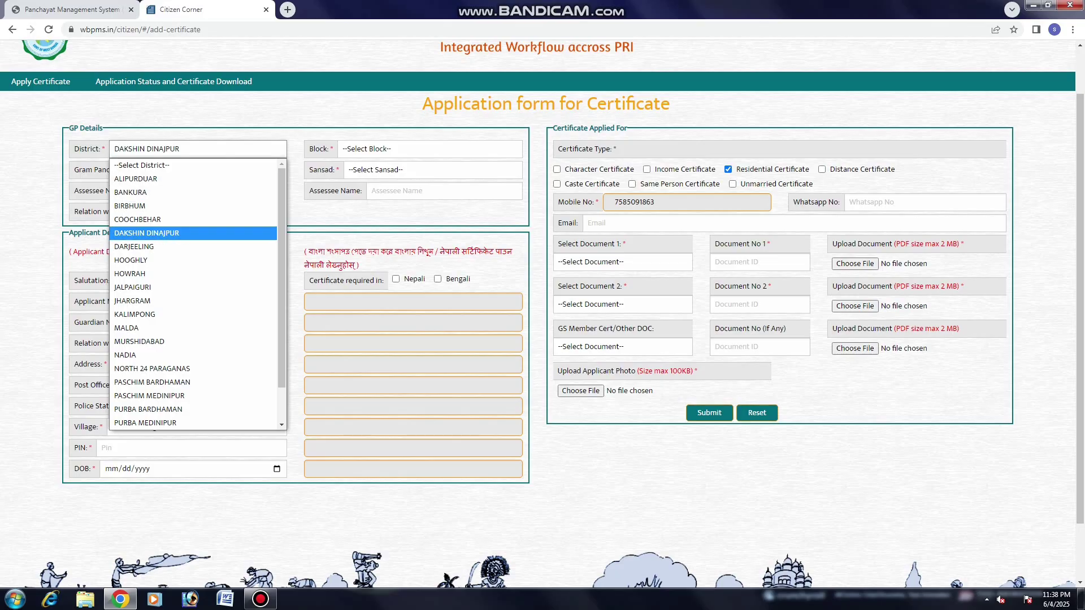
{"action": "key", "text": "Return"}
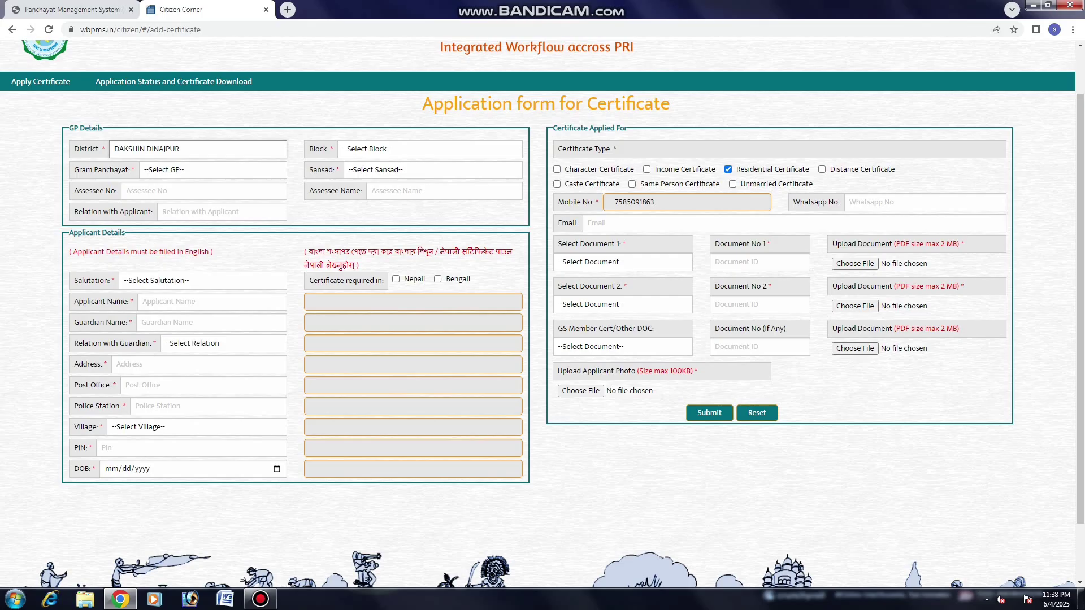
{"action": "left_click", "coordinate": [213, 170]}
{"action": "left_click", "coordinate": [429, 148]}
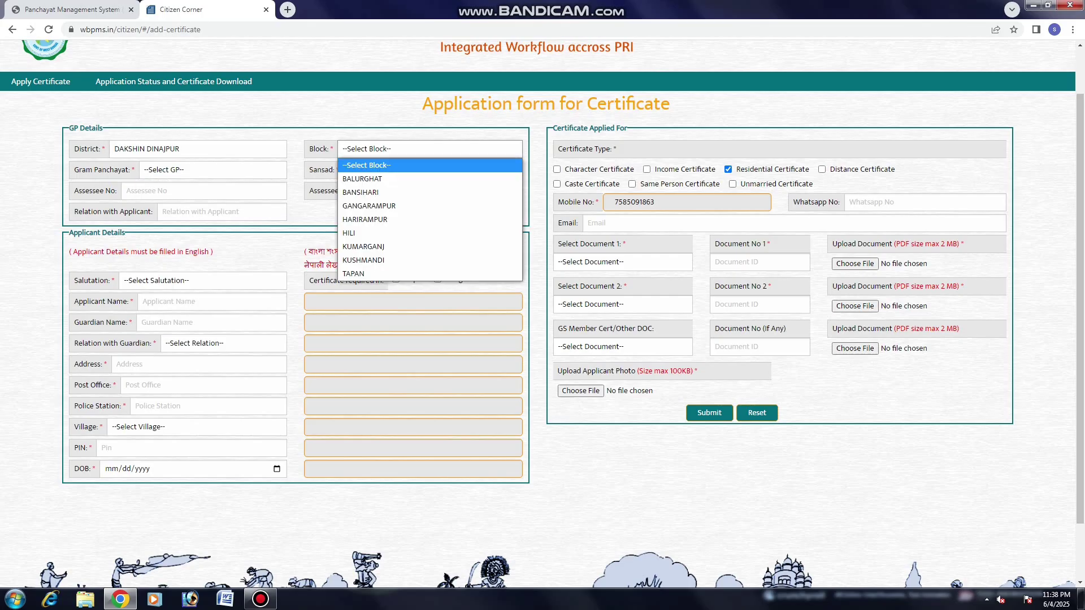
{"action": "key", "text": "Down"}
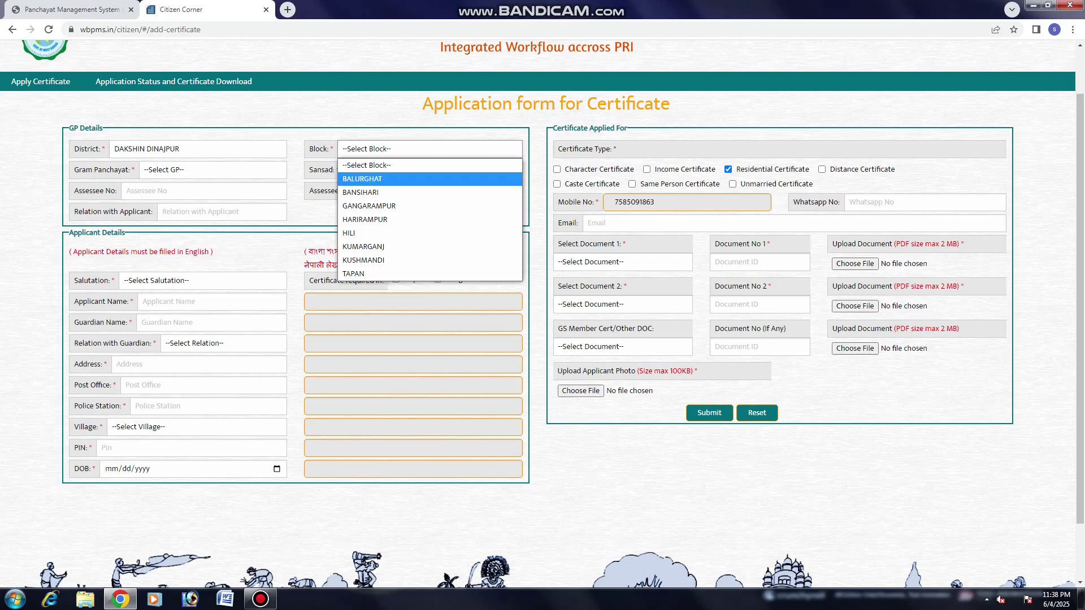
{"action": "key", "text": "Return"}
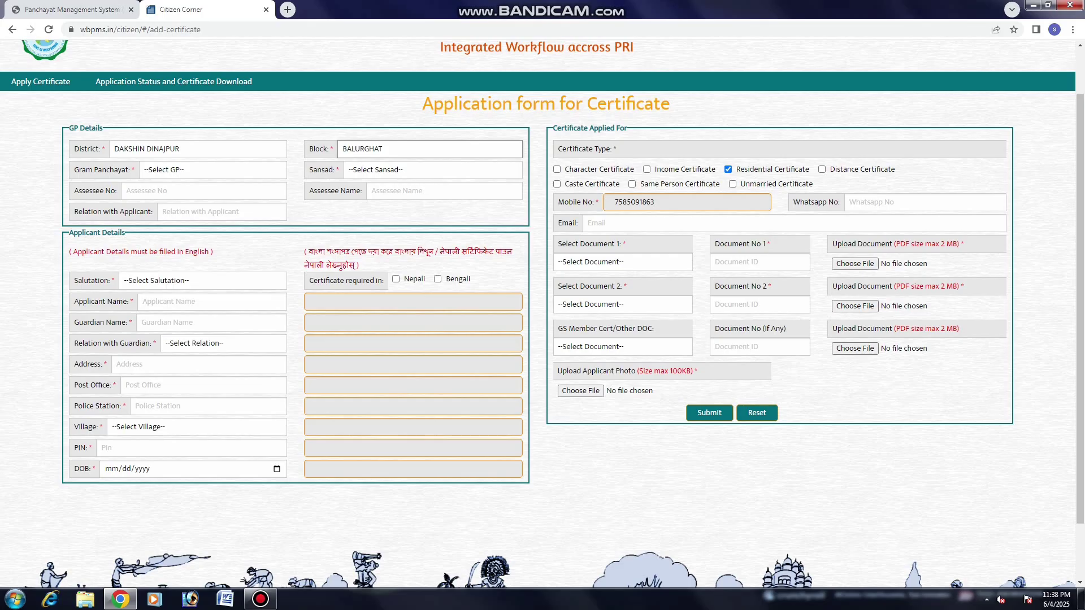
- Choose BOALDAR as the Gram Panchayat
{"action": "mouse_move", "coordinate": [260, 599]}
{"action": "left_click", "coordinate": [214, 169]}
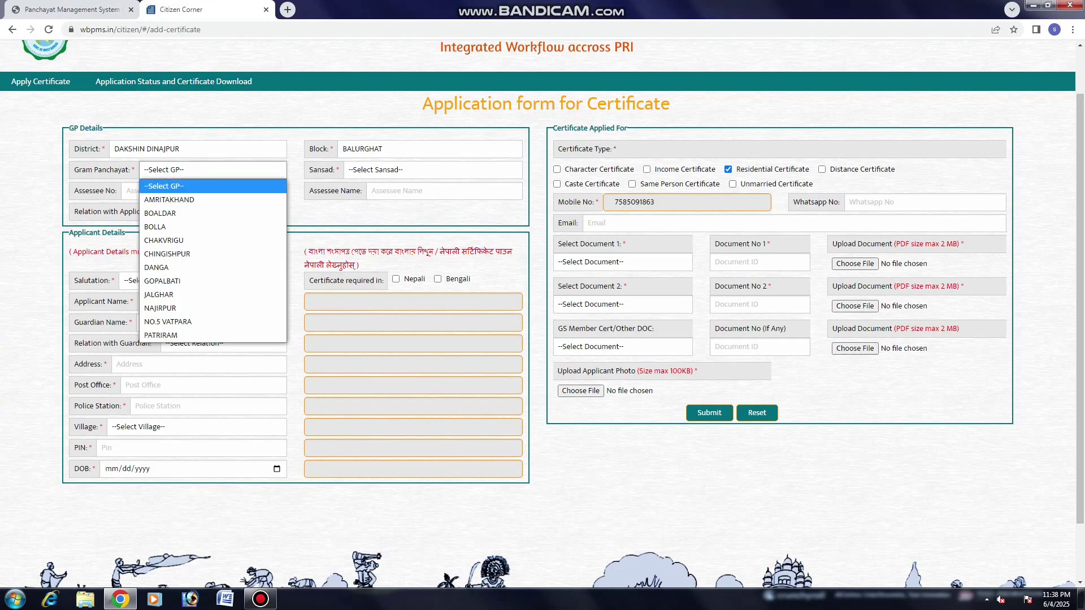
{"action": "key", "text": "Down"}
{"action": "key", "text": "Down"}
{"action": "key", "text": "Down"}
{"action": "key", "text": "Down"}
{"action": "key", "text": "Down"}
{"action": "key", "text": "Up"}
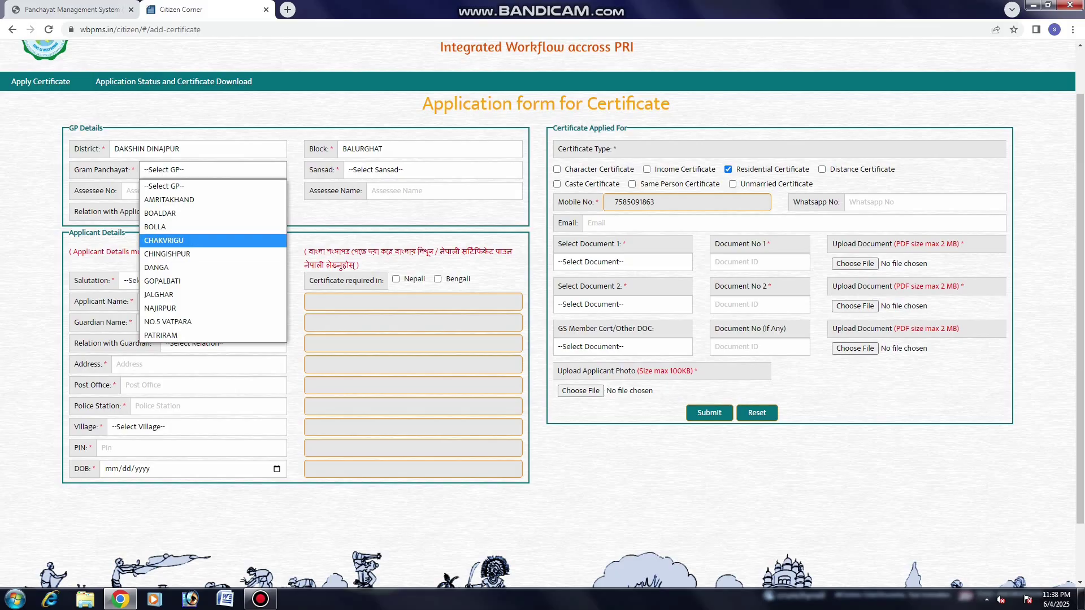
{"action": "key", "text": "Up"}
{"action": "key", "text": "Up"}
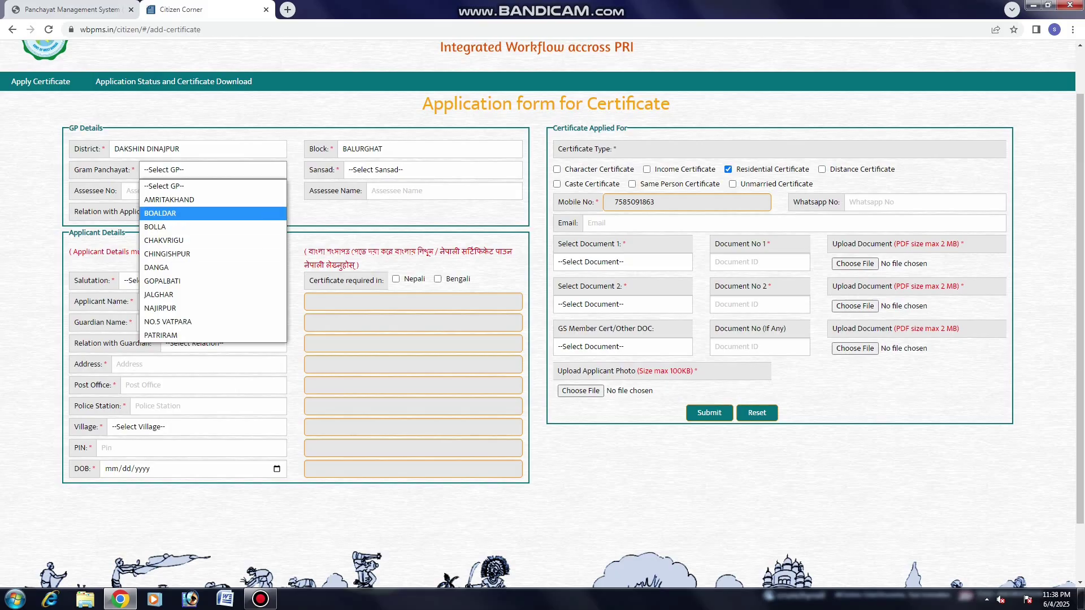
{"action": "key", "text": "Up"}
{"action": "key", "text": "Down"}
{"action": "key", "text": "Down"}
{"action": "key", "text": "Up"}
{"action": "key", "text": "Down"}
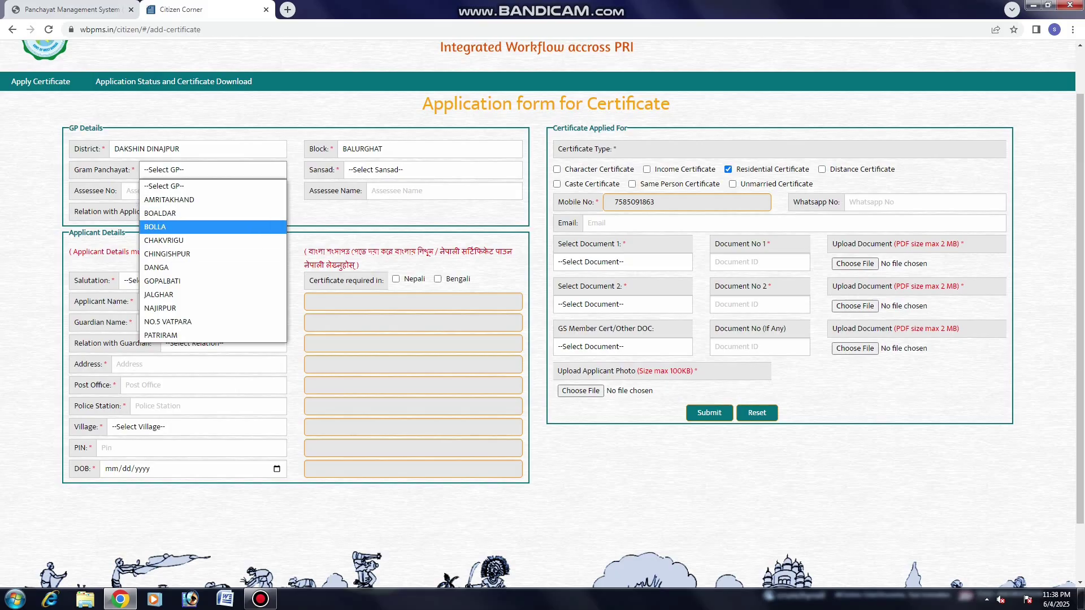
{"action": "key", "text": "Up"}
{"action": "key", "text": "Return"}
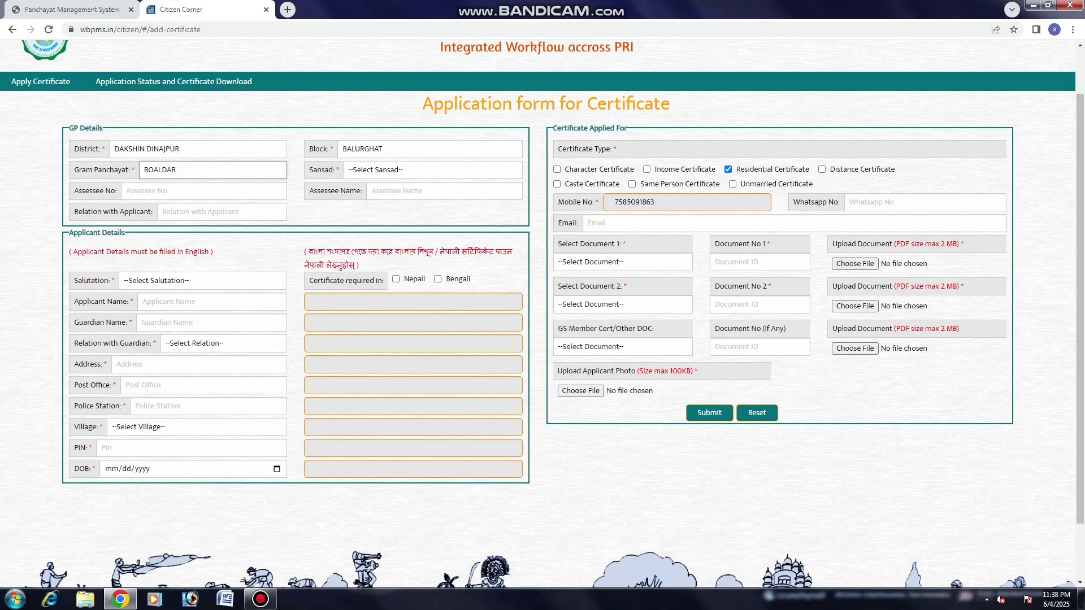
- Choose BOALDAR / IX as the Sansad
{"action": "key", "text": "Tab"}
{"action": "key", "text": "alt+Down"}
{"action": "key", "text": "Down"}
{"action": "key", "text": "Down"}
{"action": "key", "text": "Up"}
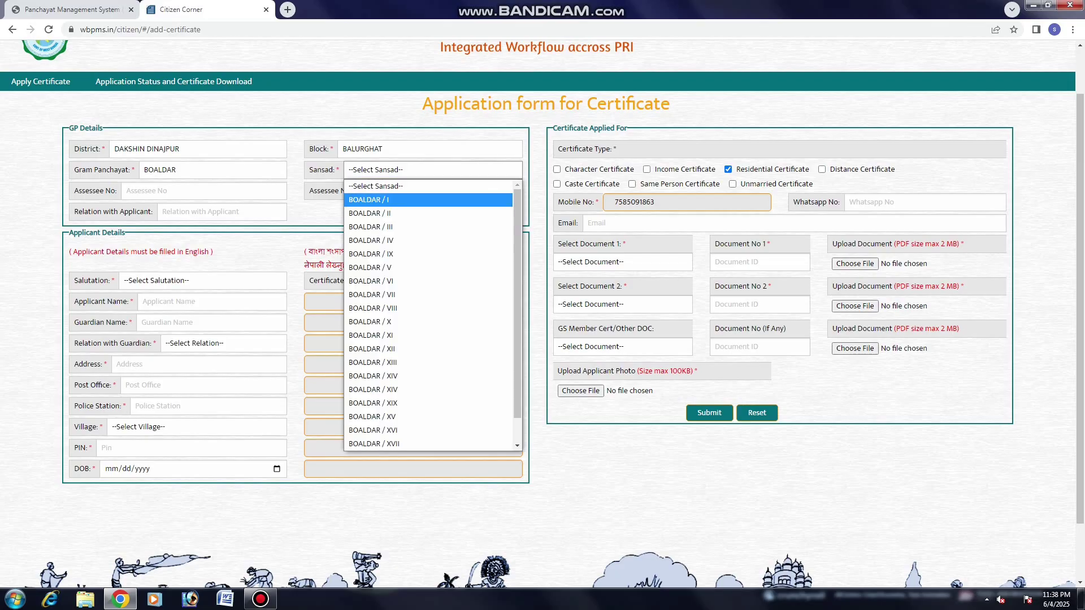
{"action": "key", "text": "Down"}
{"action": "key", "text": "Down"}
{"action": "key", "text": "Down"}
{"action": "key", "text": "Down"}
{"action": "key", "text": "Down"}
{"action": "key", "text": "Down"}
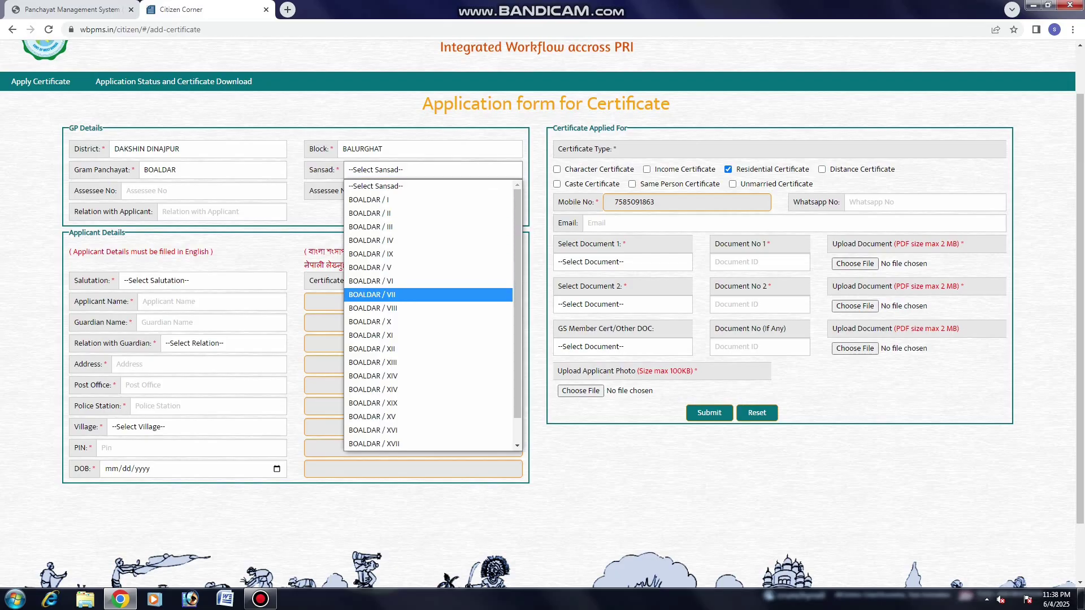
{"action": "key", "text": "Up"}
{"action": "key", "text": "Up"}
{"action": "key", "text": "Up"}
{"action": "key", "text": "Down"}
{"action": "key", "text": "Down"}
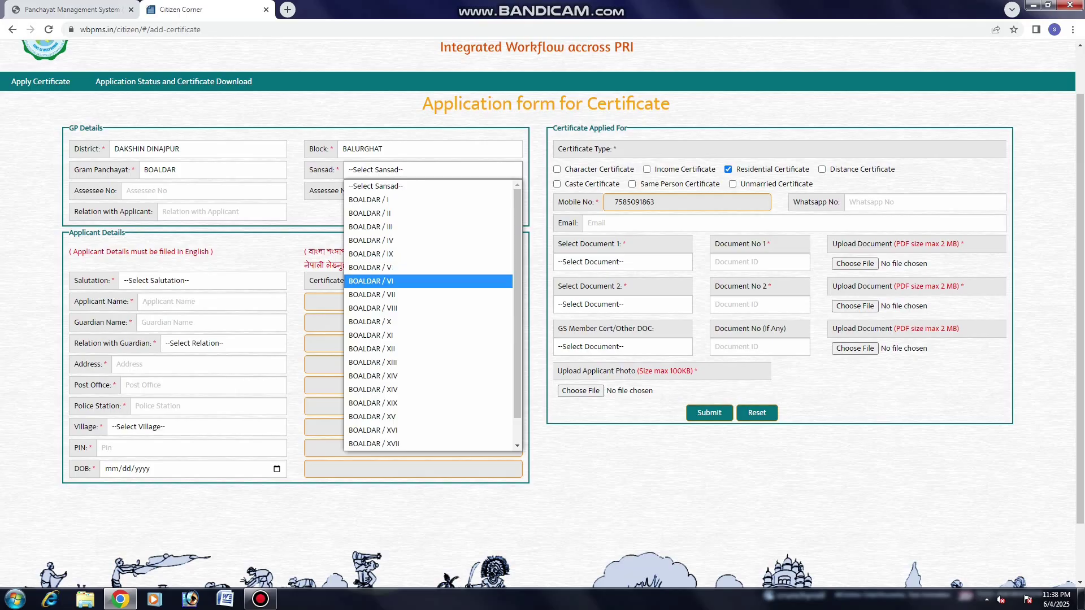
{"action": "key", "text": "Up"}
{"action": "key", "text": "Up"}
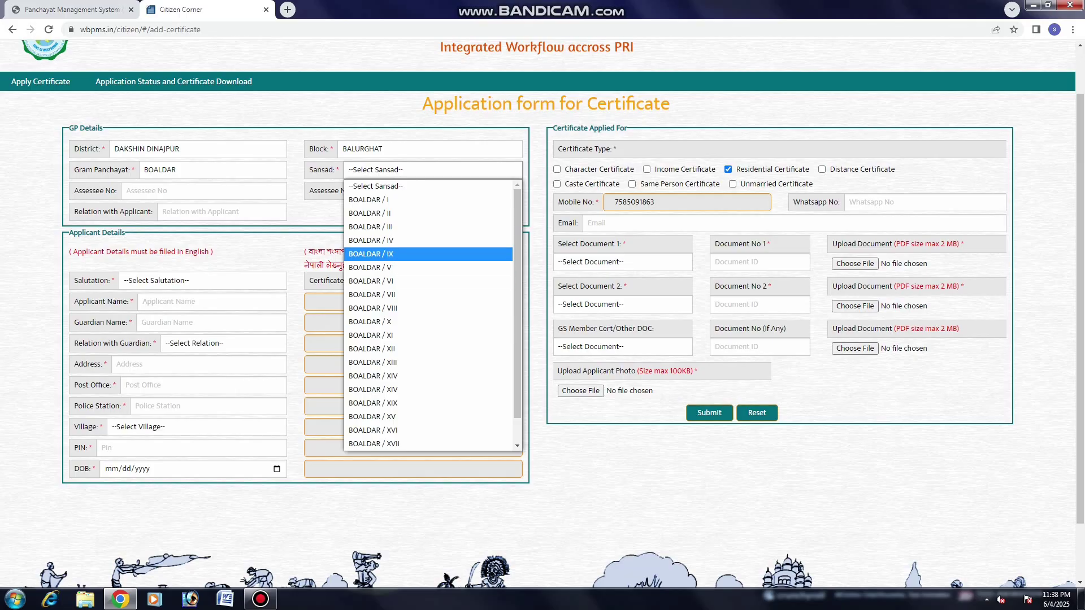
{"action": "key", "text": "Return"}
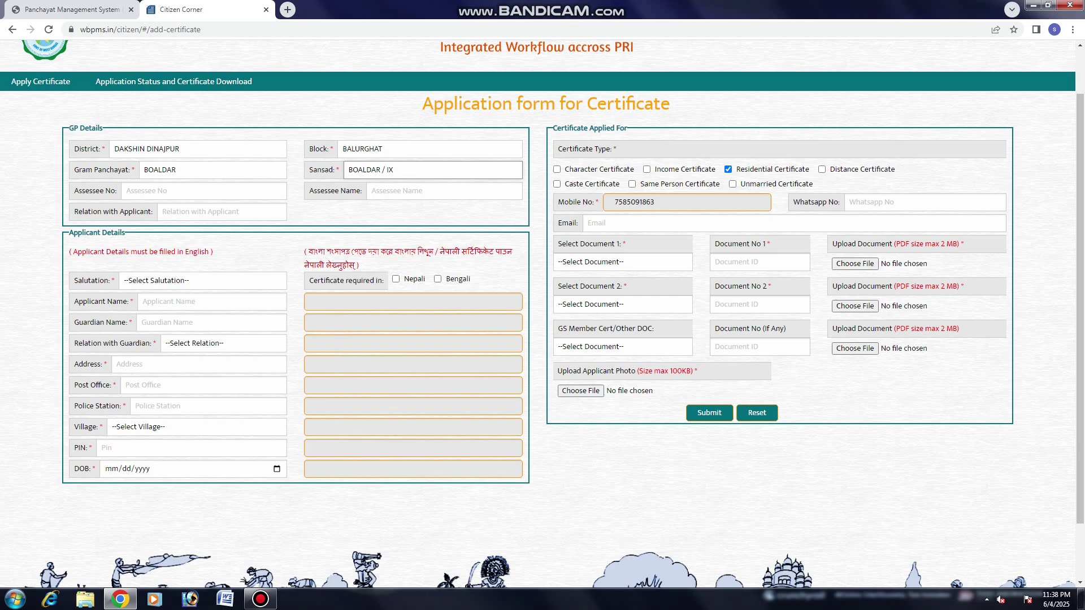
- Set the relation with applicant to SELF and the salutation to Mr
{"action": "left_click", "coordinate": [198, 211]}
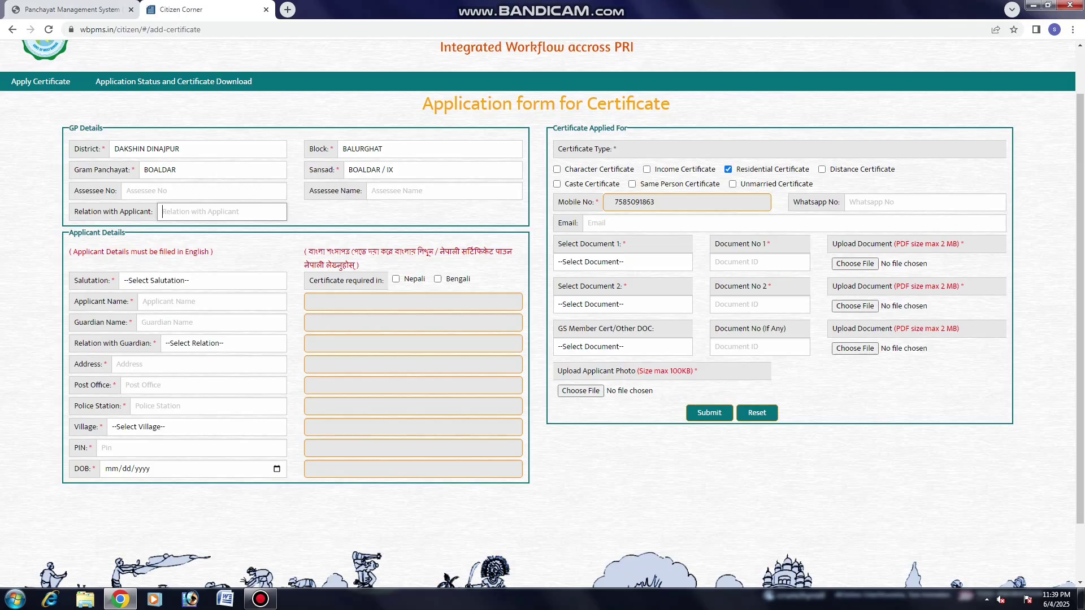
{"action": "type", "text": "SELF"}
{"action": "left_click", "coordinate": [203, 280]}
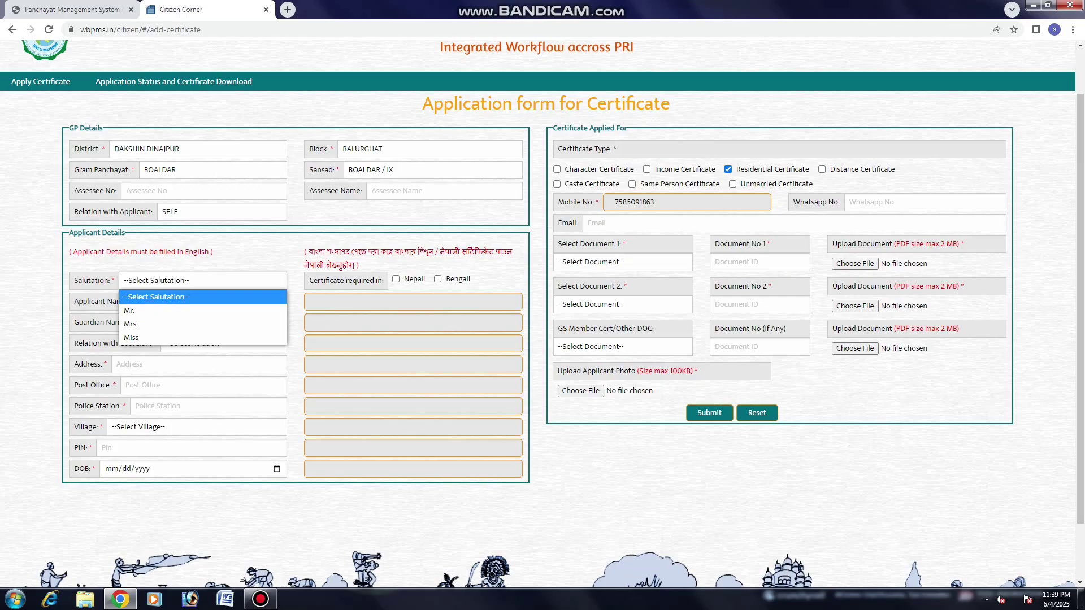
{"action": "key", "text": "Down"}
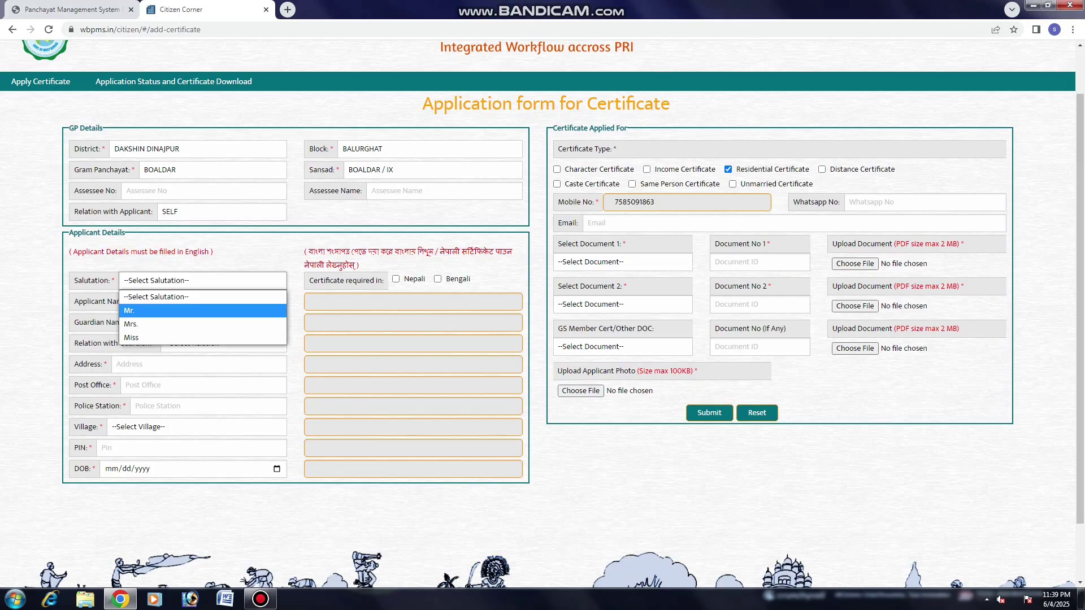
{"action": "key", "text": "Down"}
{"action": "key", "text": "Down"}
{"action": "key", "text": "Up"}
{"action": "key", "text": "Up"}
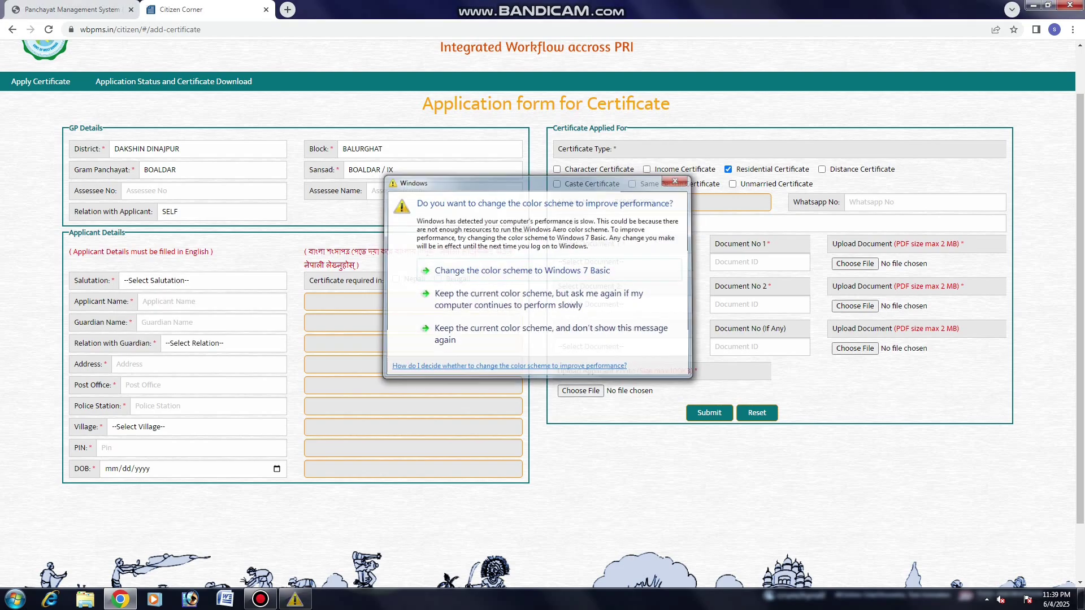
{"action": "key", "text": "Escape"}
{"action": "key", "text": "alt+Down"}
{"action": "key", "text": "Down"}
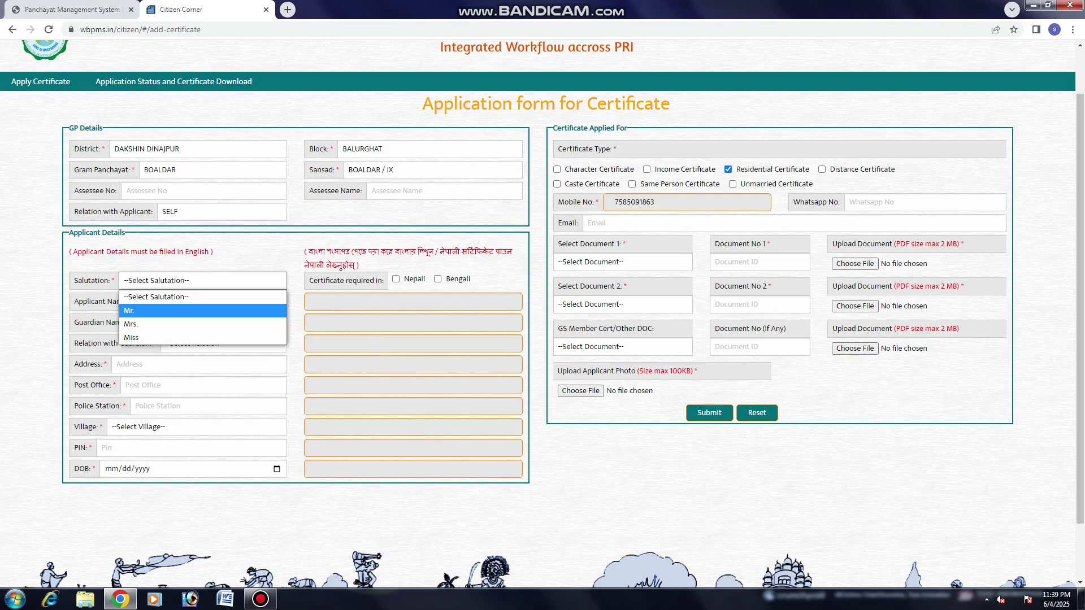
{"action": "key", "text": "Return"}
- Enter the applicant's full name and tick Bengali under Certificate required in
{"action": "left_click", "coordinate": [212, 301]}
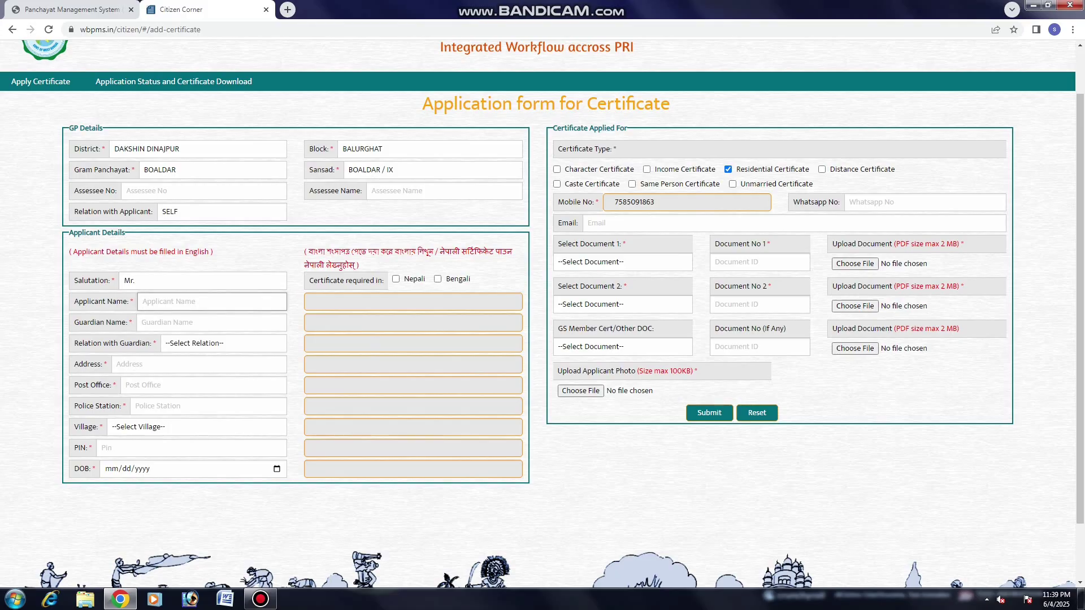
{"action": "key", "text": "Tab"}
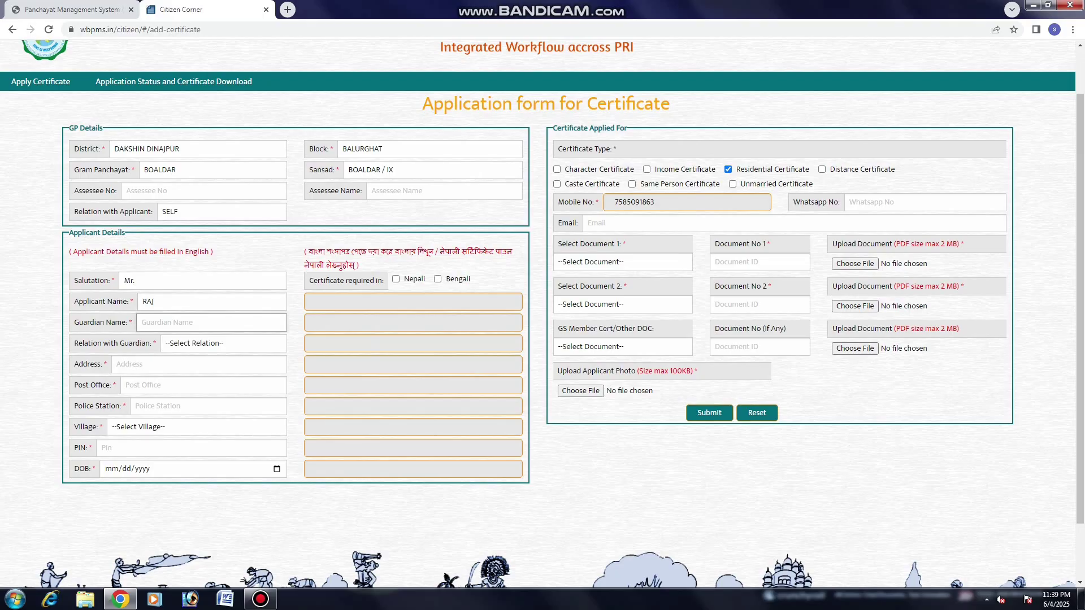
{"action": "left_click", "coordinate": [154, 301]}
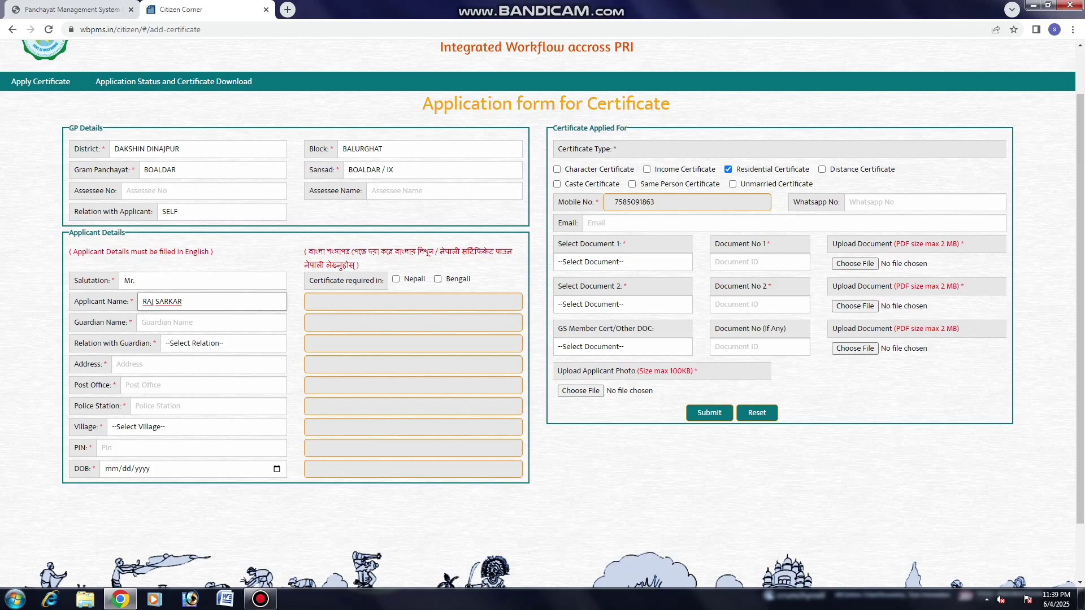
{"action": "left_click", "coordinate": [437, 278]}
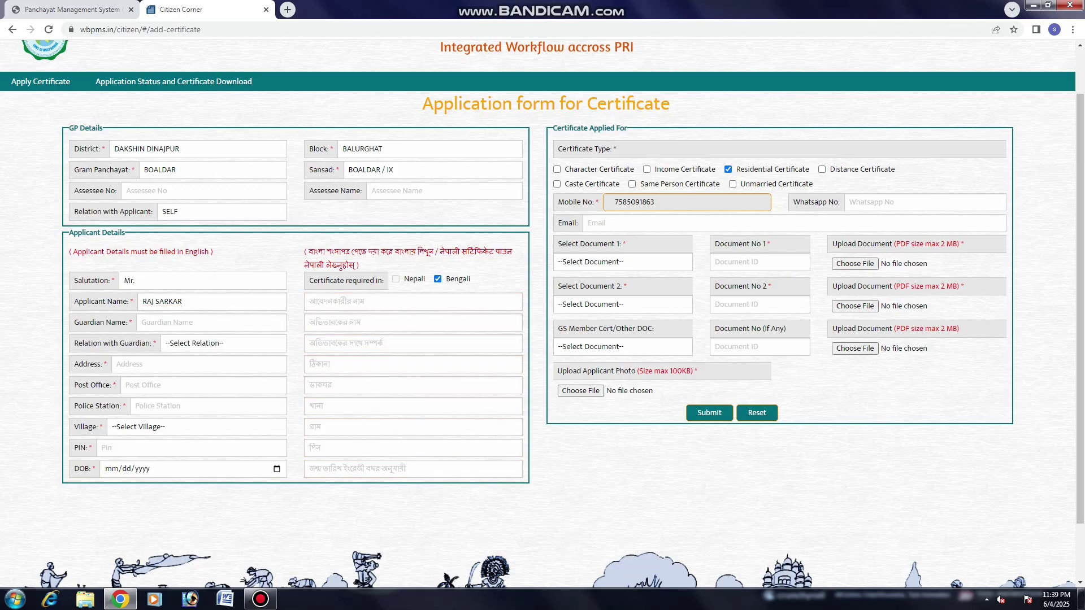
- Enter the guardian's name and set the relation with guardian to Father
{"action": "left_click", "coordinate": [141, 322]}
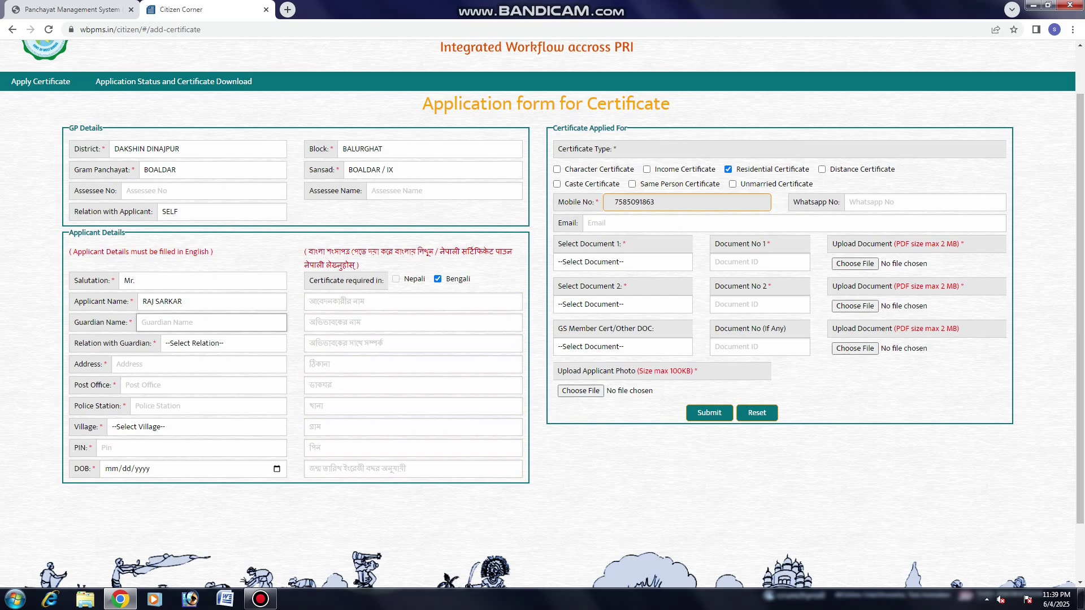
{"action": "key", "text": "Tab"}
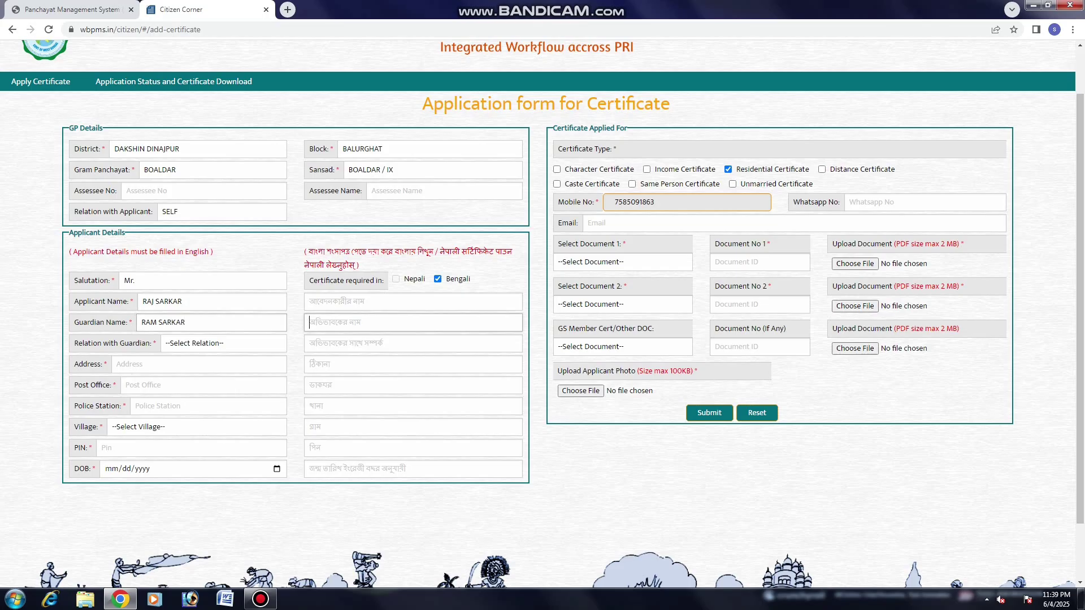
{"action": "key", "text": "Tab"}
{"action": "key", "text": "alt+Down"}
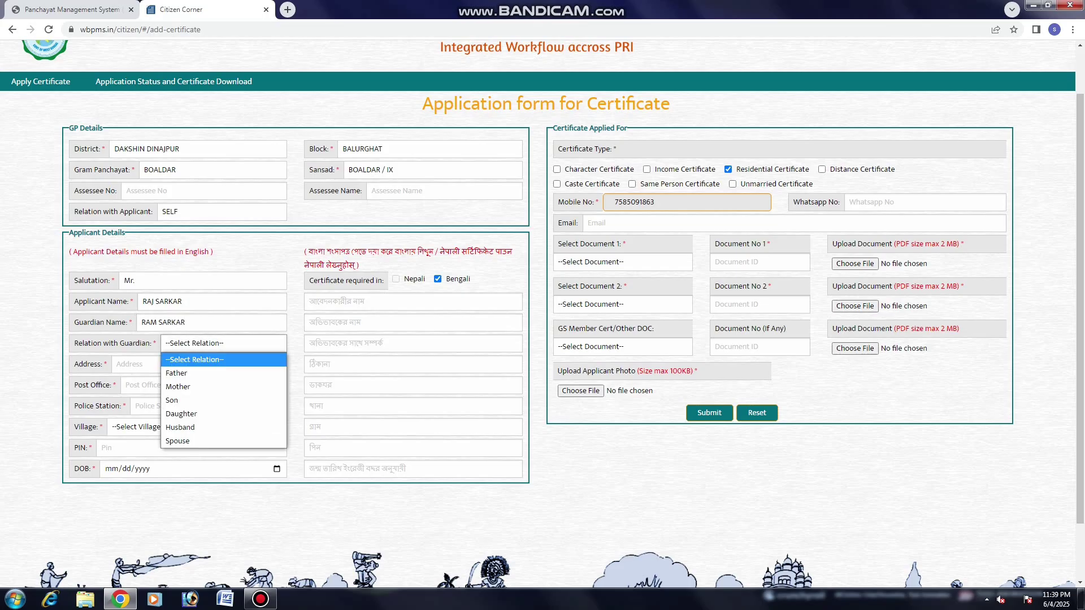
{"action": "key", "text": "Down"}
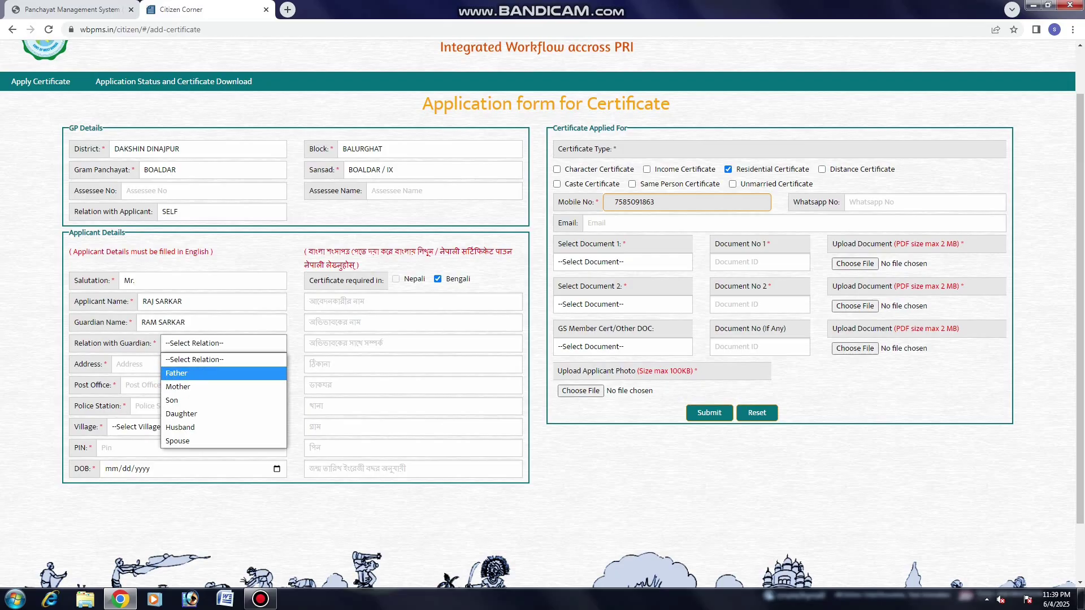
{"action": "key", "text": "Return"}
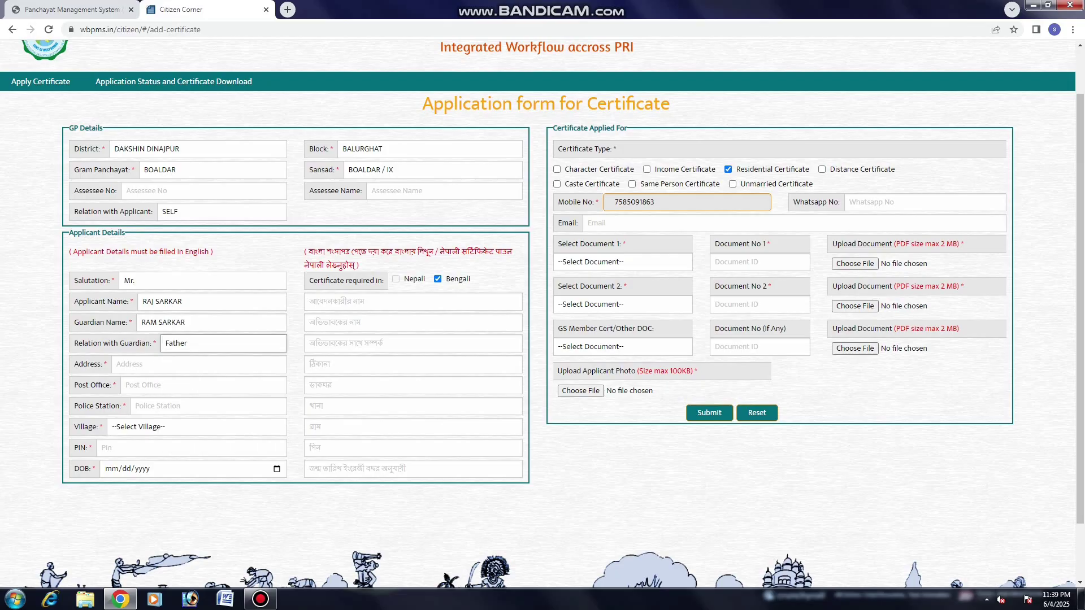
- Fill in the applicant's address, post office and police station
{"action": "left_click", "coordinate": [197, 364]}
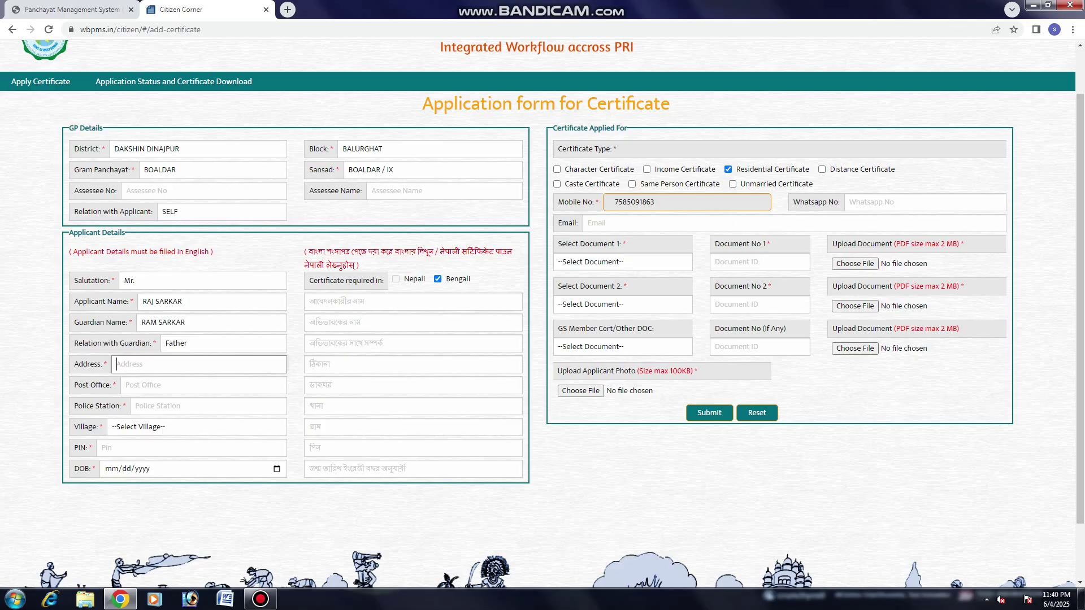
{"action": "left_click", "coordinate": [412, 364]}
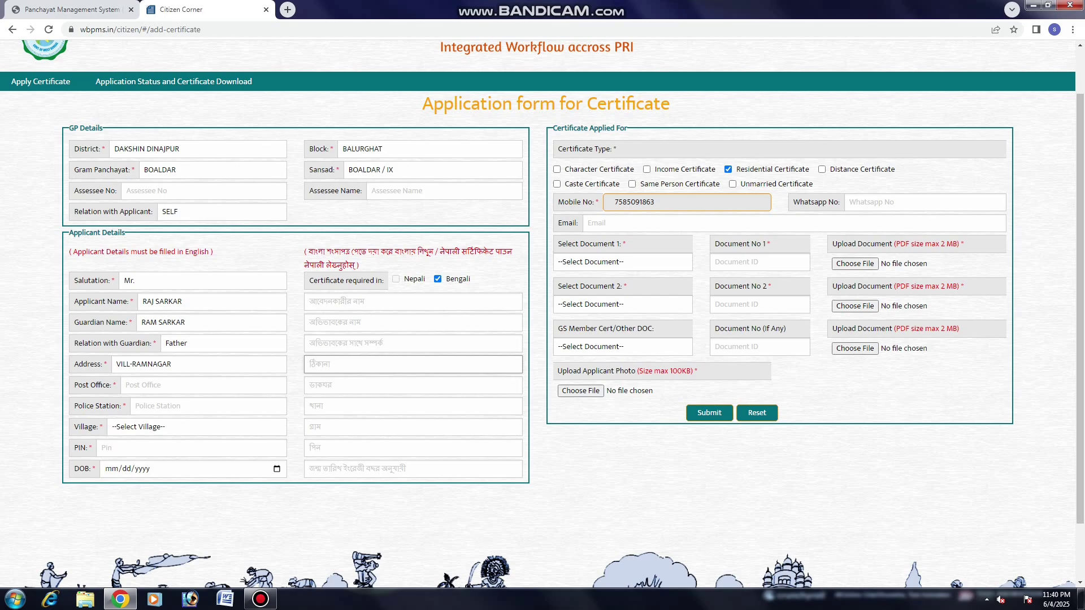
{"action": "left_click", "coordinate": [203, 384]}
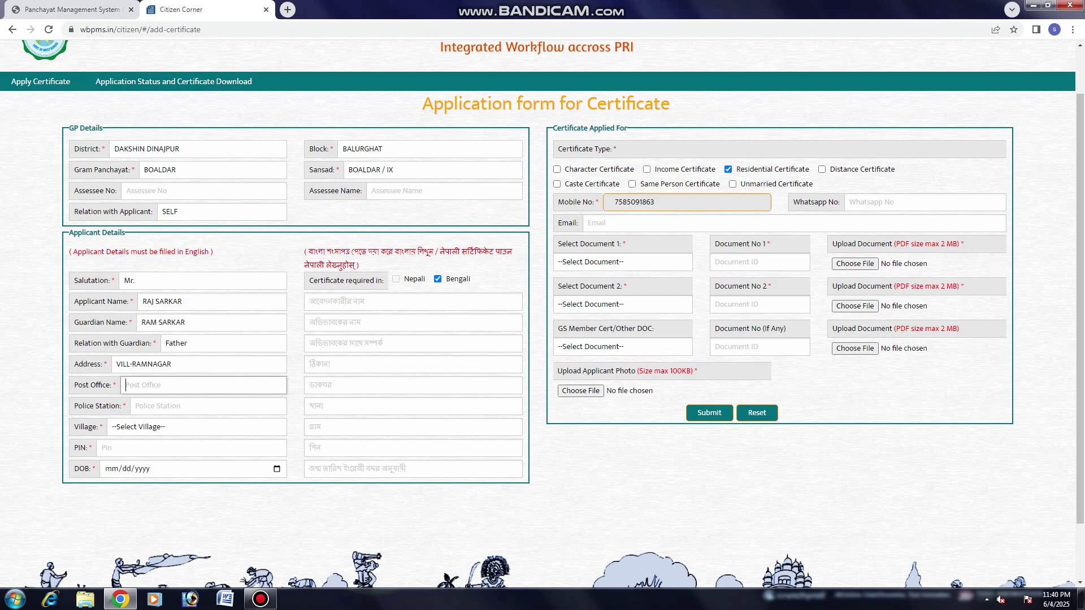
{"action": "type", "text": "B"}
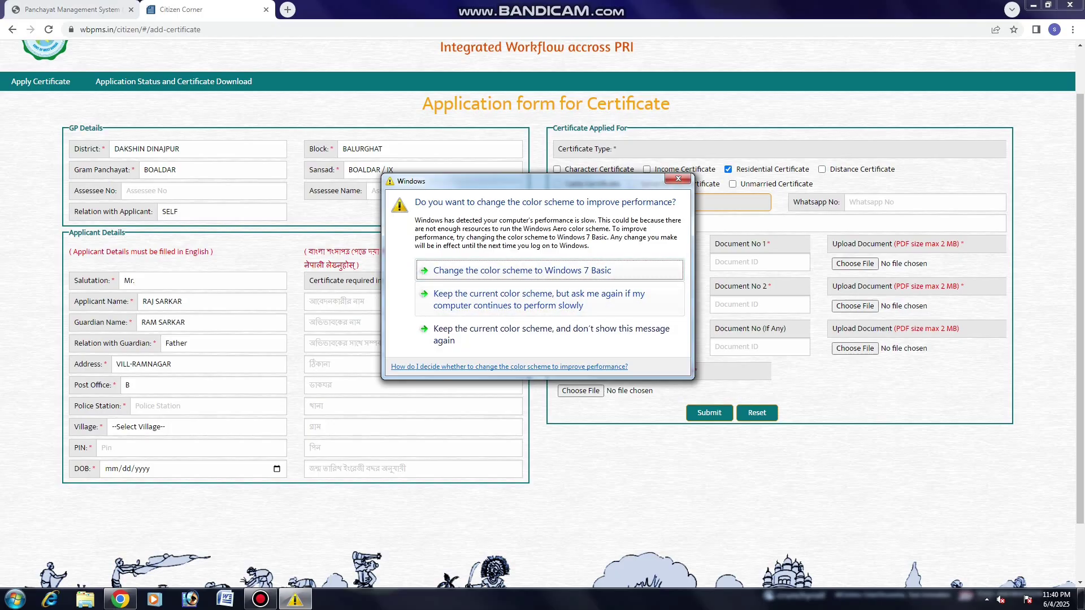
{"action": "left_click", "coordinate": [678, 178]}
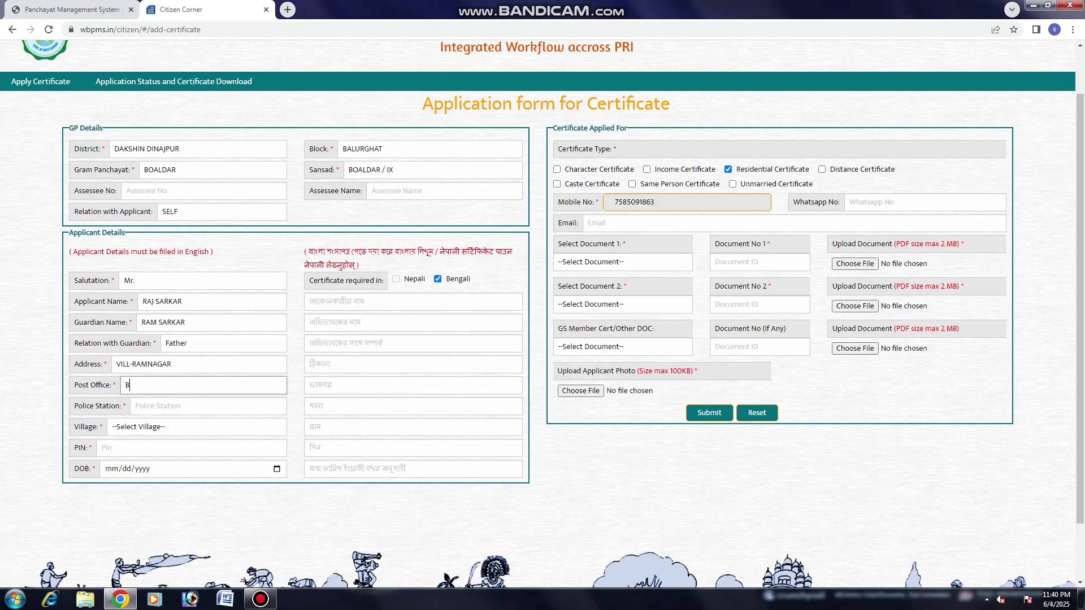
{"action": "type", "text": "ALAPUR"}
{"action": "key", "text": "Tab"}
{"action": "type", "text": "R"}
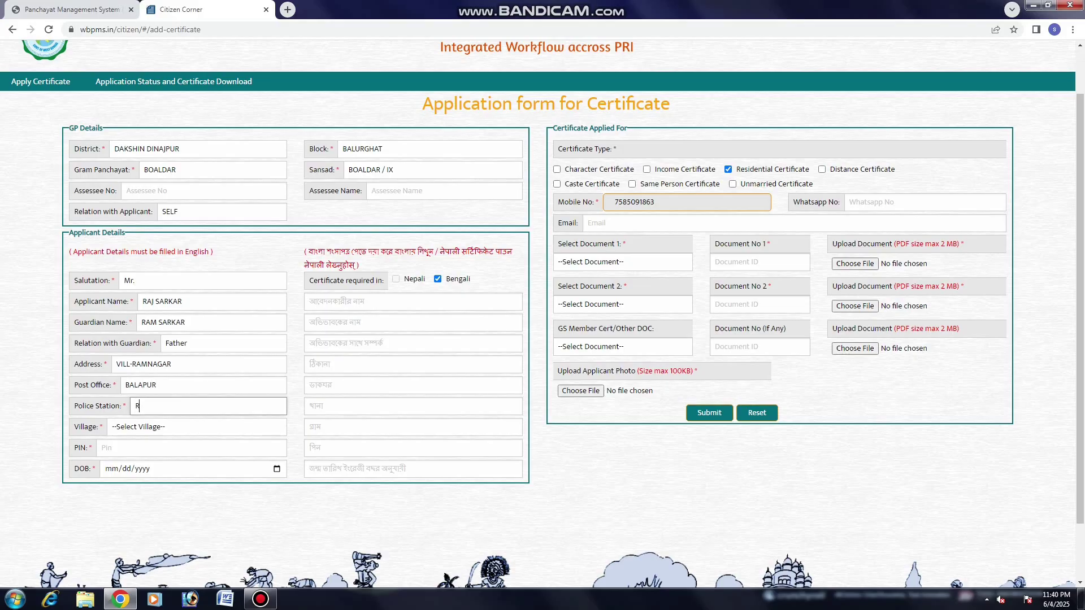
{"action": "type", "text": "AMPUR"}
- Choose the village, enter the PIN code and date of birth, and open a new tab
{"action": "key", "text": "Tab"}
{"action": "key", "text": "alt+Down"}
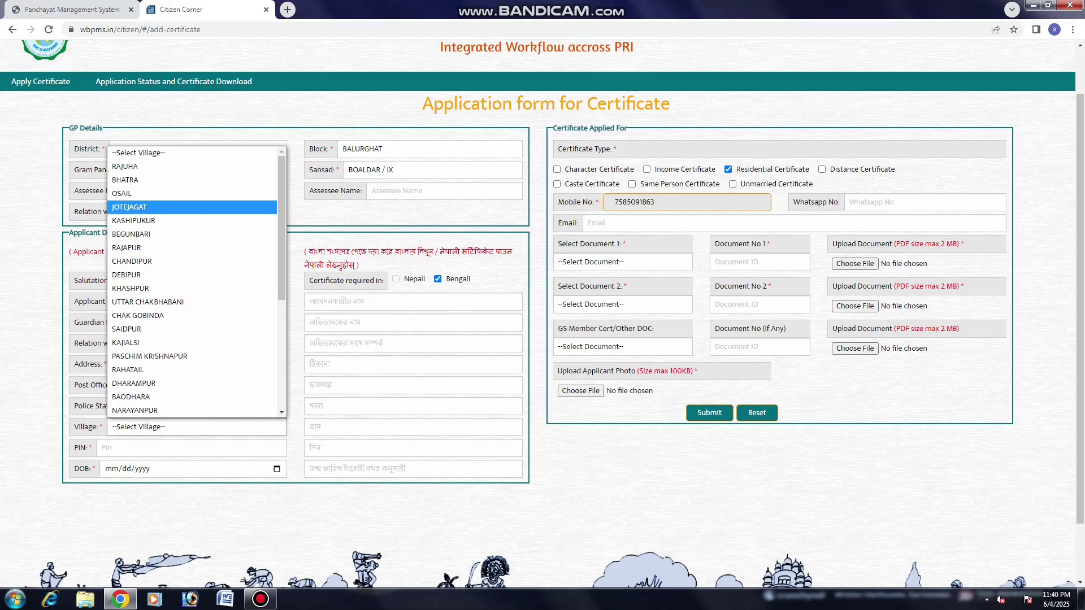
{"action": "key", "text": "Return"}
{"action": "key", "text": "Tab"}
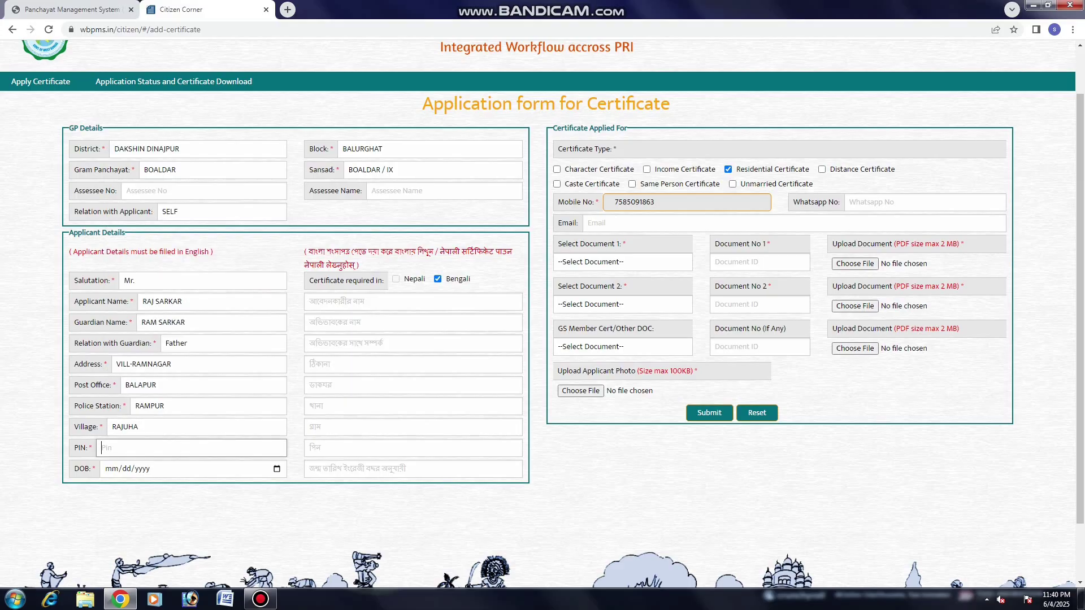
{"action": "type", "text": "733101"}
{"action": "key", "text": "Tab"}
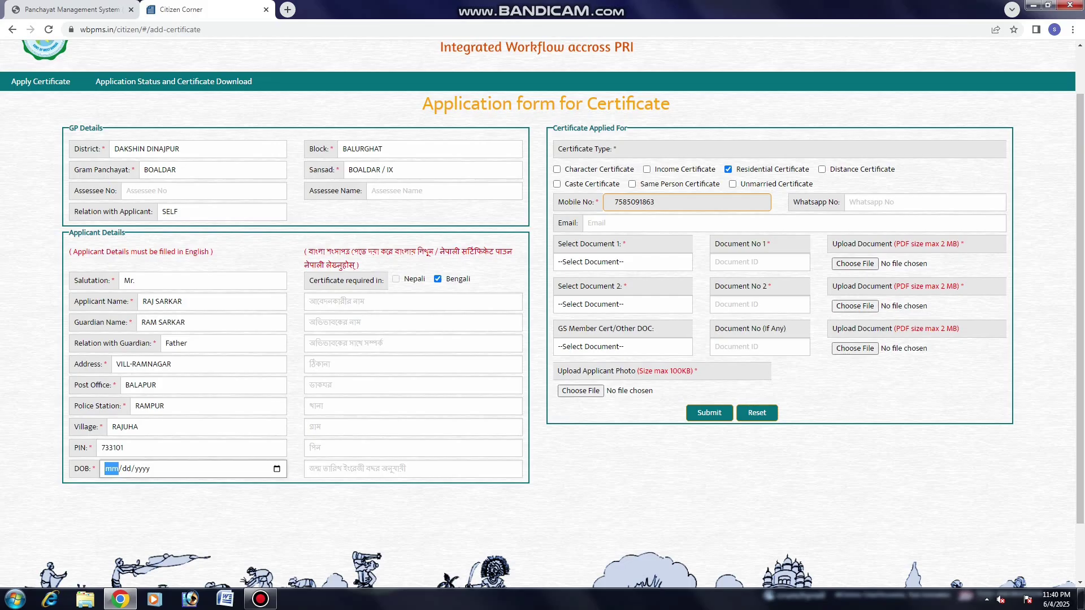
{"action": "type", "text": "01/05/1988"}
{"action": "left_click", "coordinate": [412, 301]}
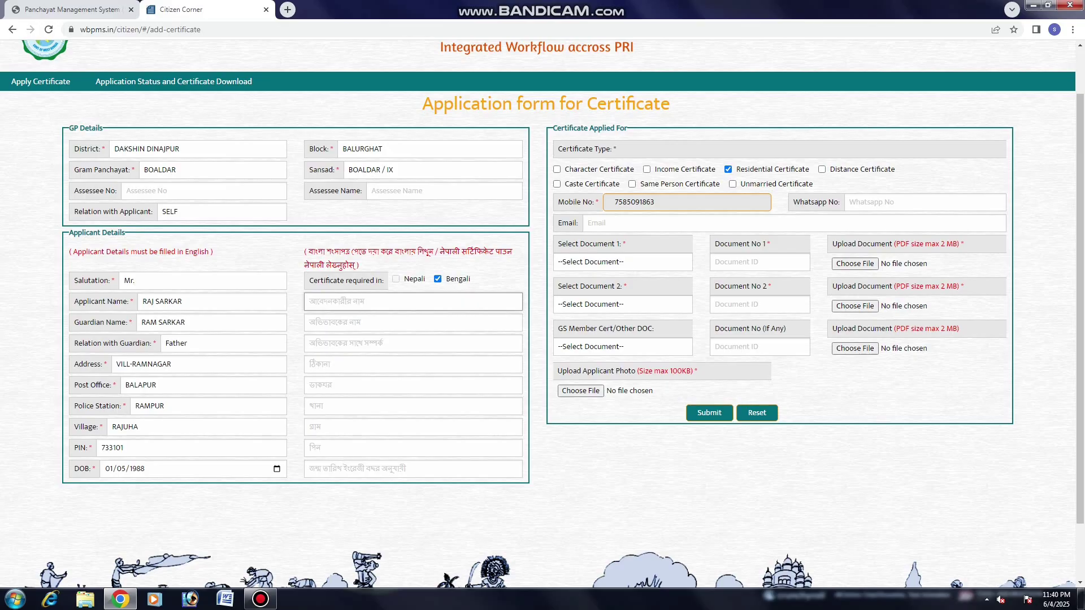
{"action": "left_click", "coordinate": [287, 9]}
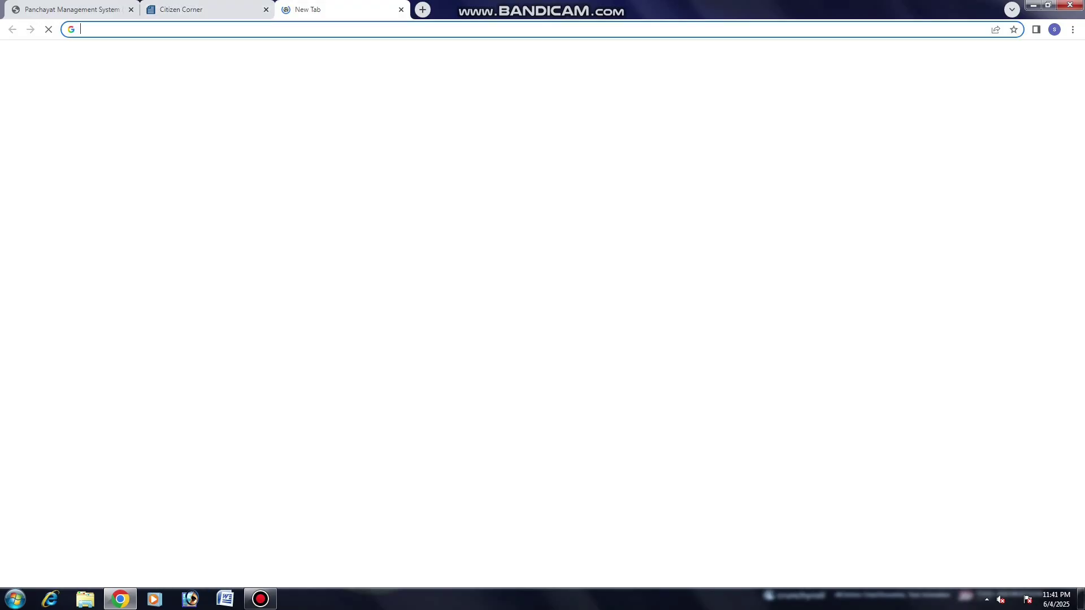
- Search Google for 'GOOGLE TOOL' to find Google Input Tools
{"action": "type", "text": "G"}
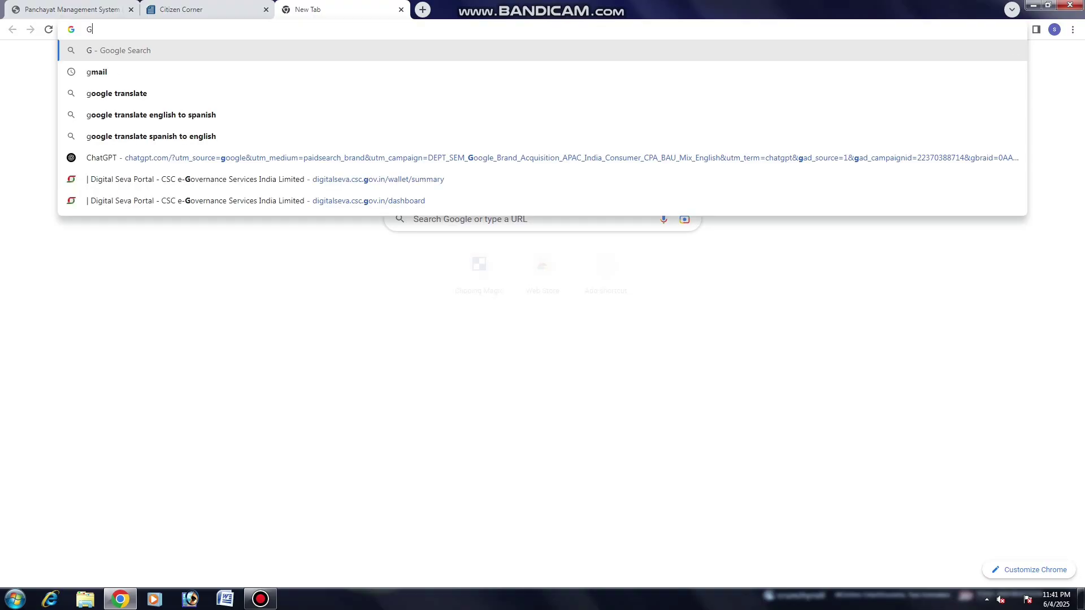
{"action": "type", "text": "OOGL"}
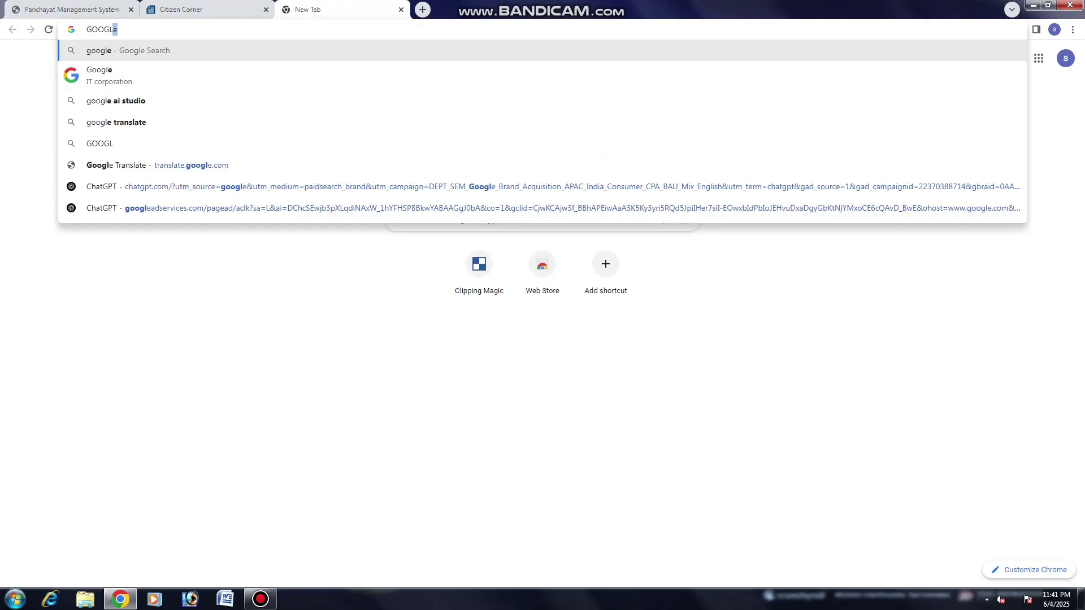
{"action": "type", "text": "E T"}
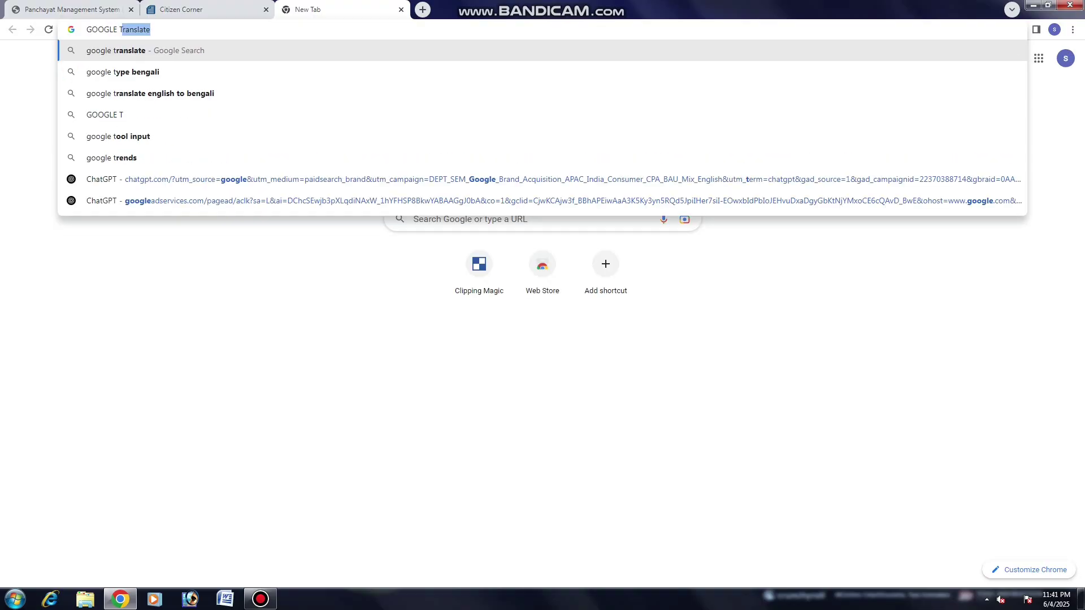
{"action": "type", "text": "OOL"}
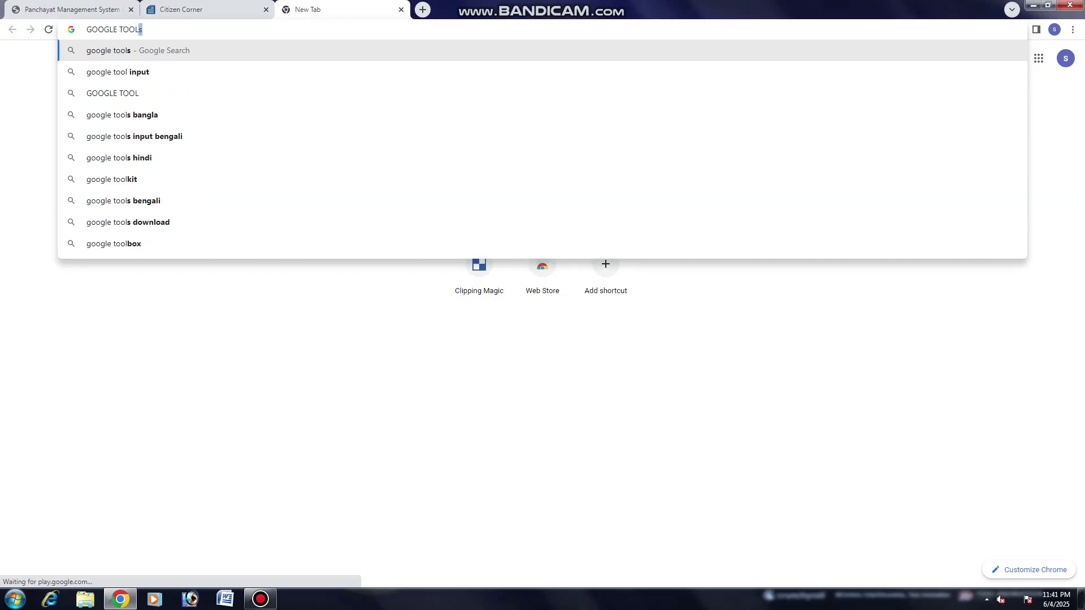
{"action": "key", "text": "Return"}
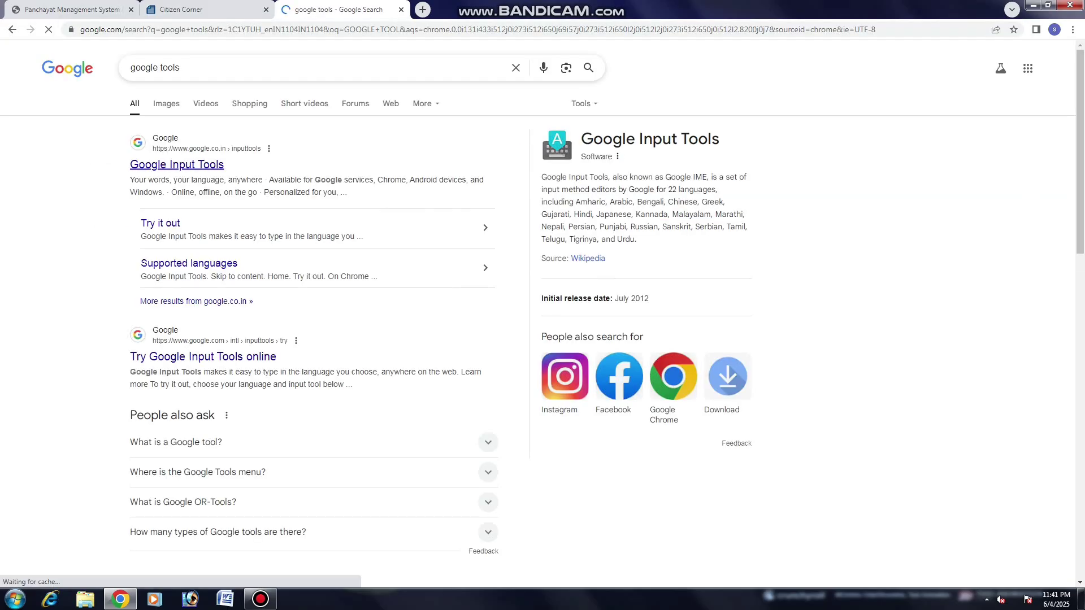
{"action": "key", "text": "ctrl+shift+Tab"}
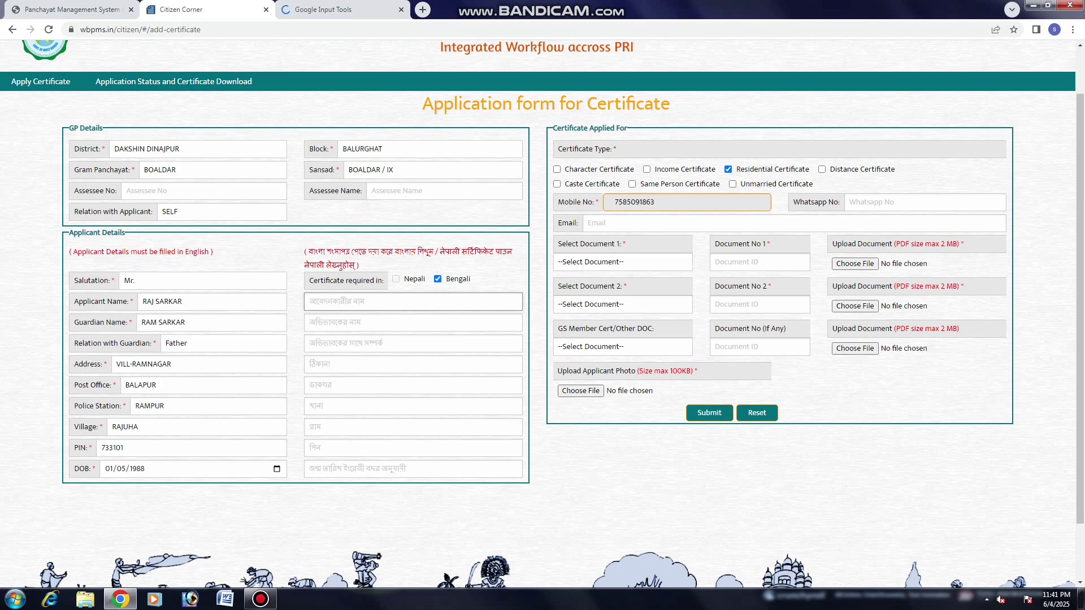
{"action": "key", "text": "shift+Tab"}
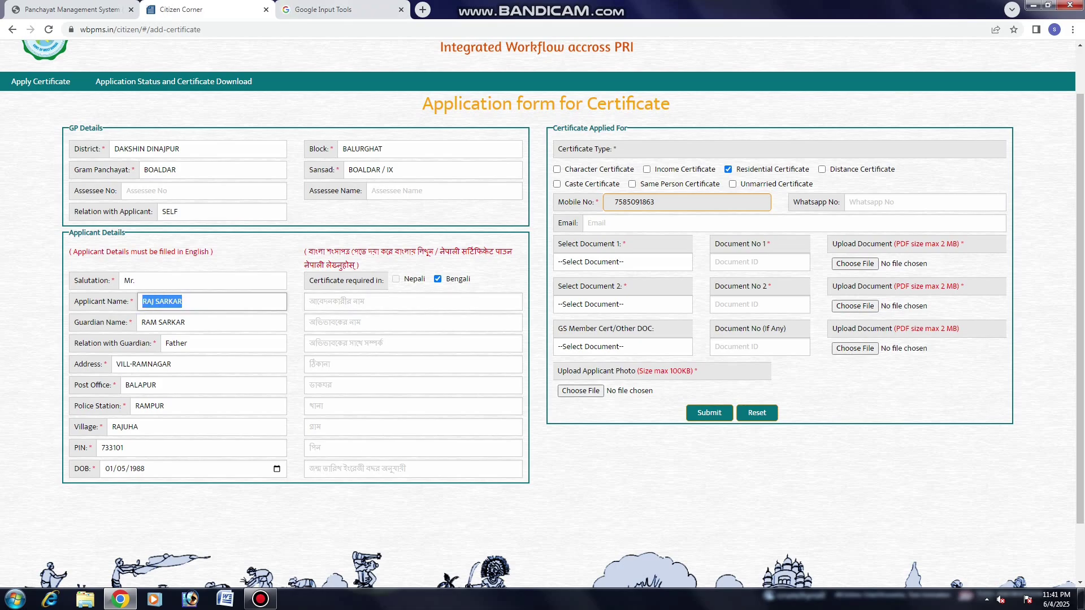
{"action": "key", "text": "ctrl+Tab"}
- Open the Google Input Tools try-out page with Bangla as the input language
{"action": "key", "text": "Tab"}
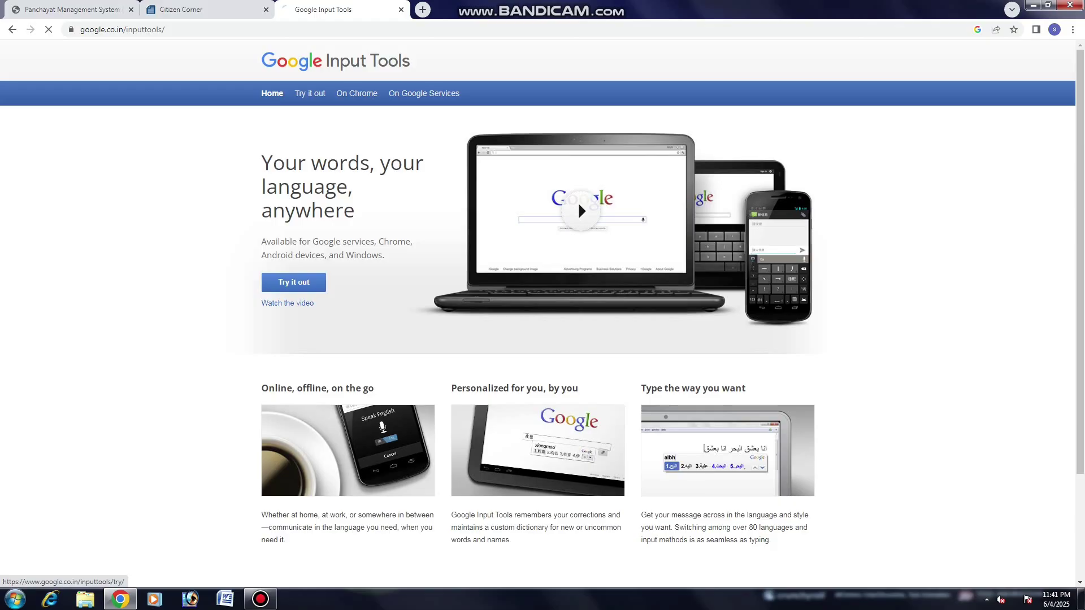
{"action": "key", "text": "Return"}
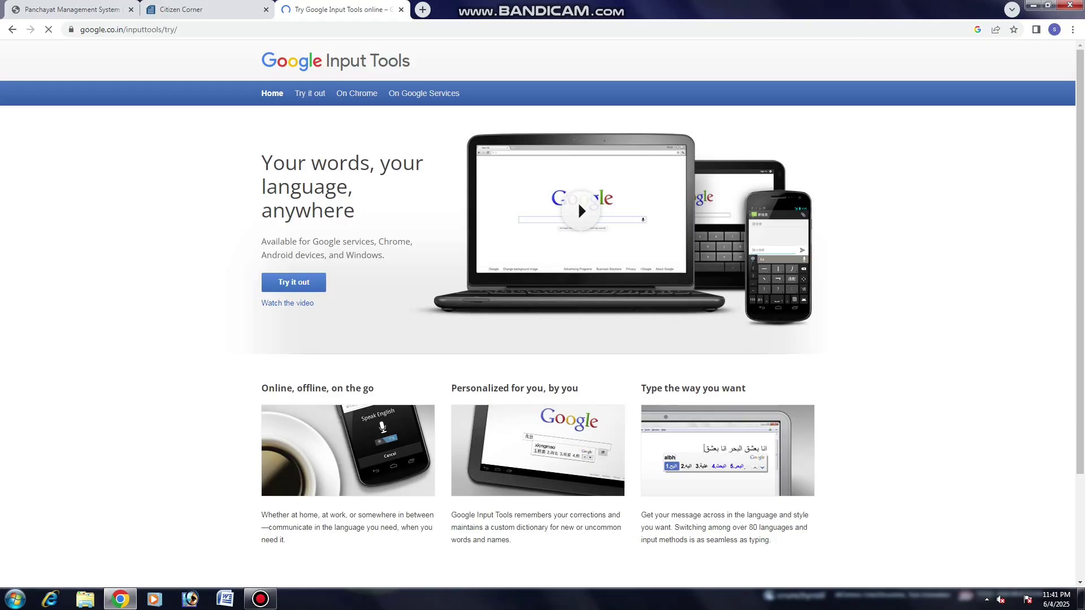
{"action": "left_click", "coordinate": [290, 190]}
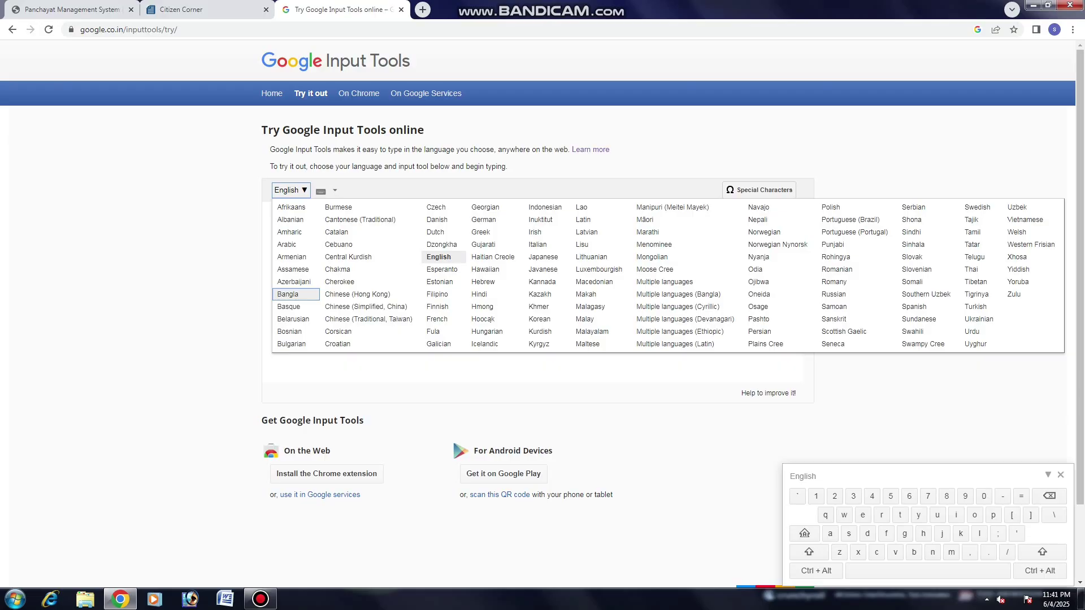
{"action": "key", "text": "Return"}
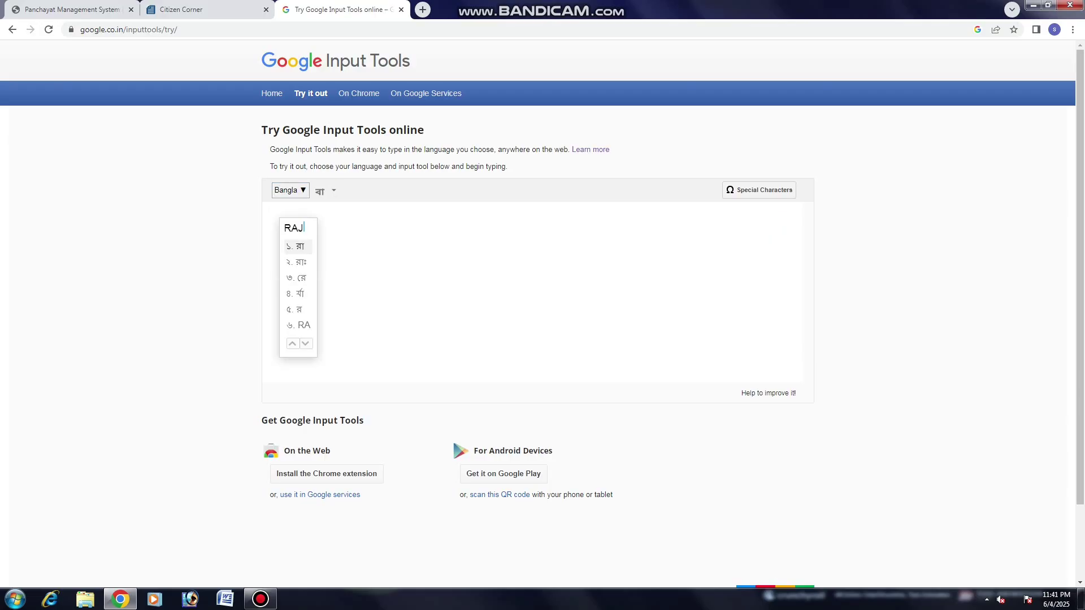
- Transliterate the applicant's name into Bangla and paste it into the Bengali applicant-name field
{"action": "key", "text": "space"}
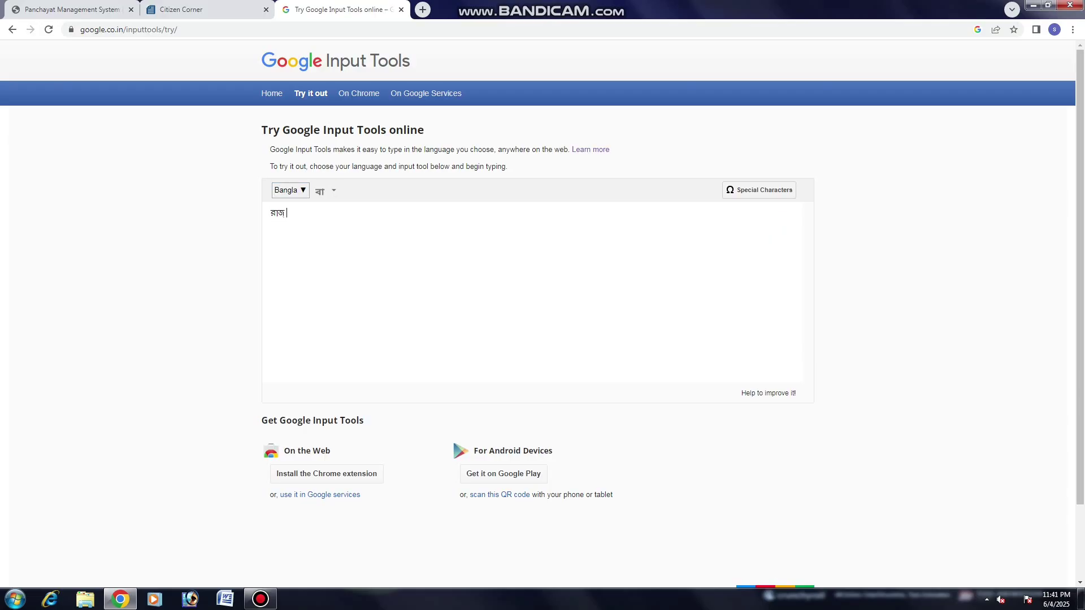
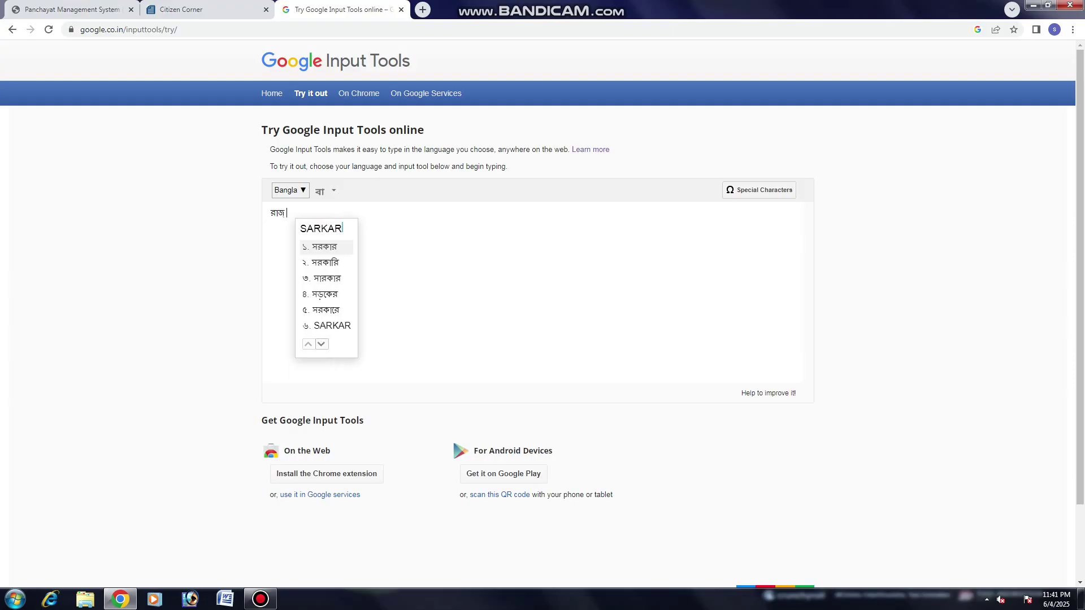
{"action": "key", "text": "space"}
{"action": "key", "text": "ctrl+shift+Left"}
{"action": "key", "text": "ctrl+shift+Left"}
{"action": "key", "text": "ctrl+c"}
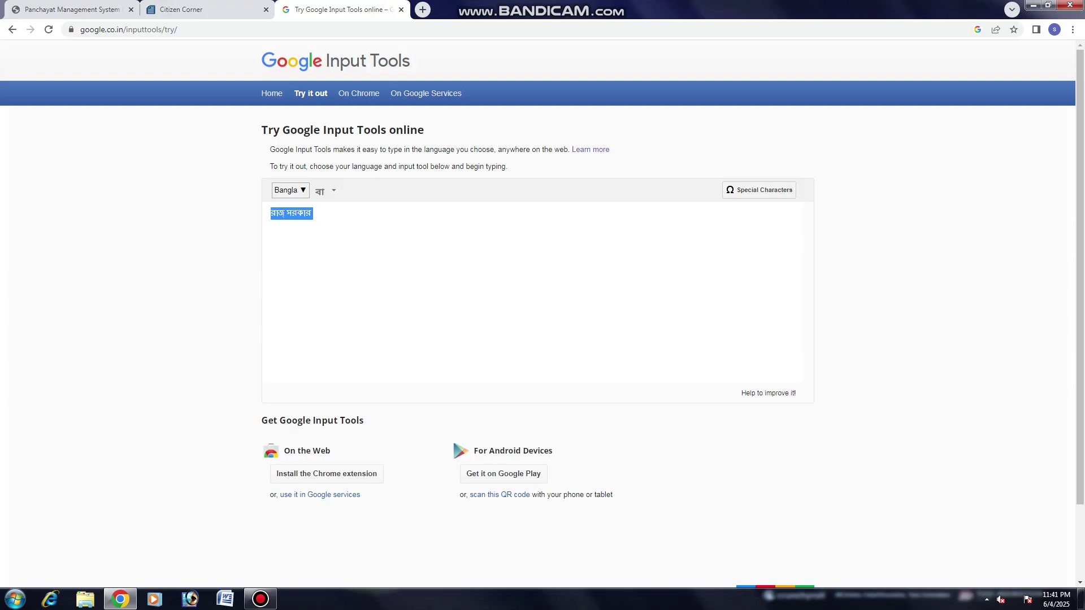
{"action": "key", "text": "ctrl+shift+Tab"}
{"action": "key", "text": "Tab"}
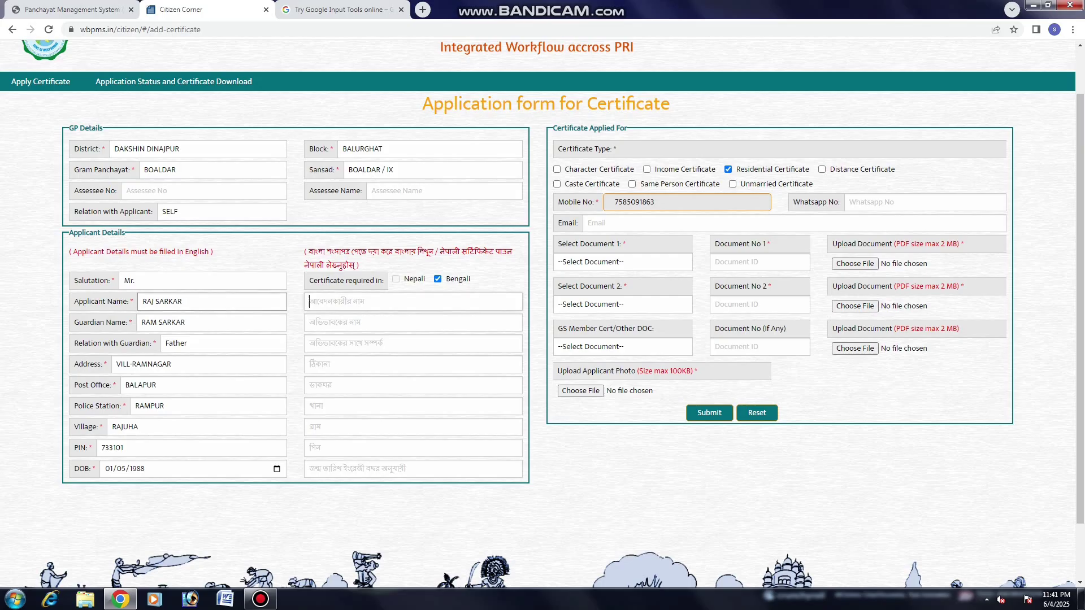
{"action": "key", "text": "ctrl+v"}
{"action": "key", "text": "Tab"}
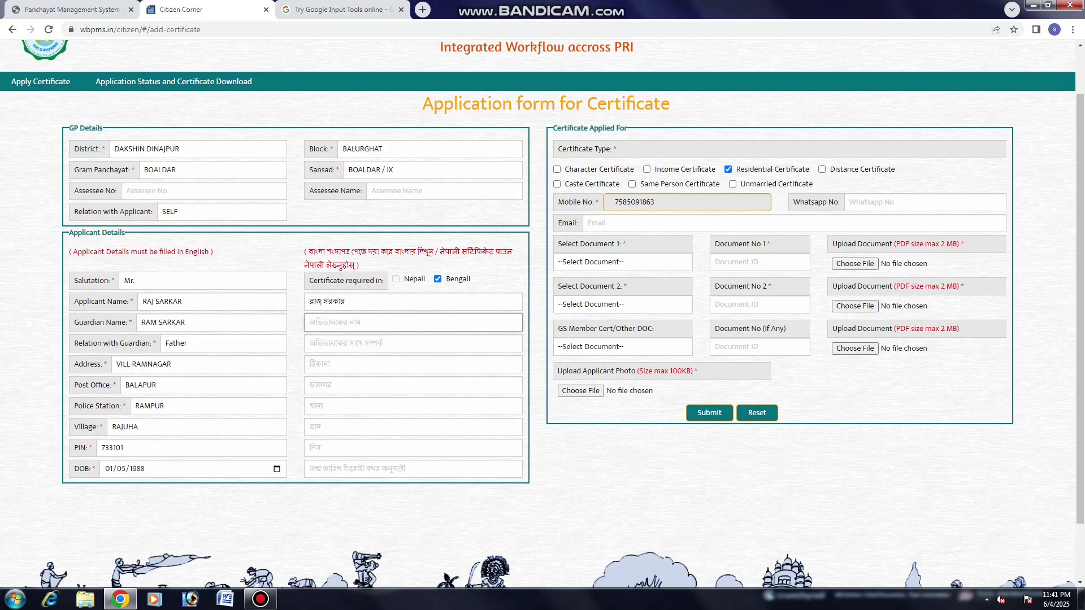
- Transliterate the guardian's name into Bangla and paste it into the Bengali guardian-name field
{"action": "key", "text": "ctrl+Tab"}
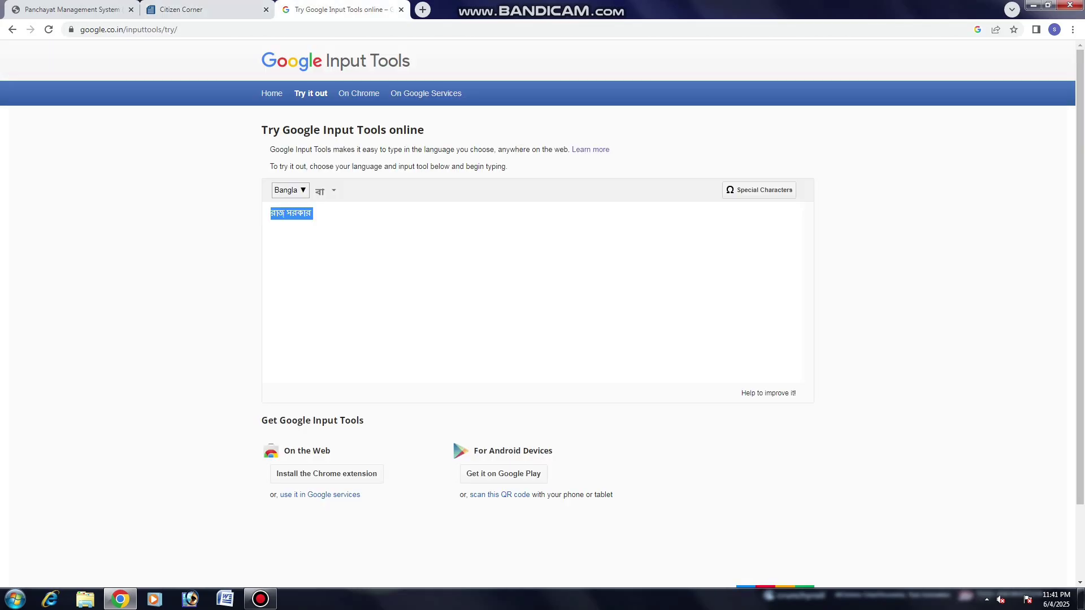
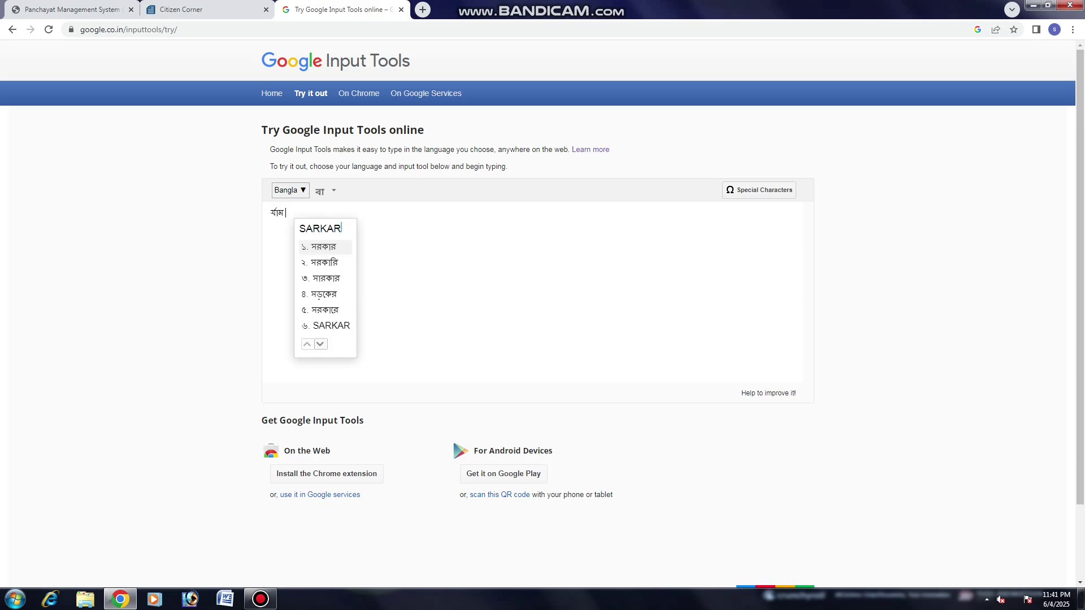
{"action": "key", "text": "Return"}
{"action": "key", "text": "ctrl+a"}
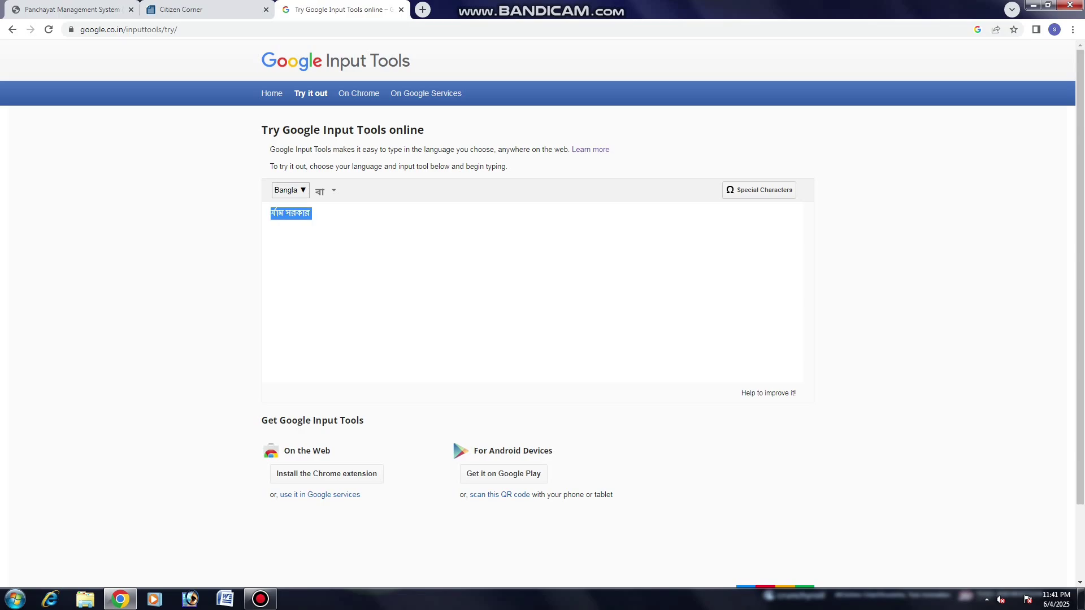
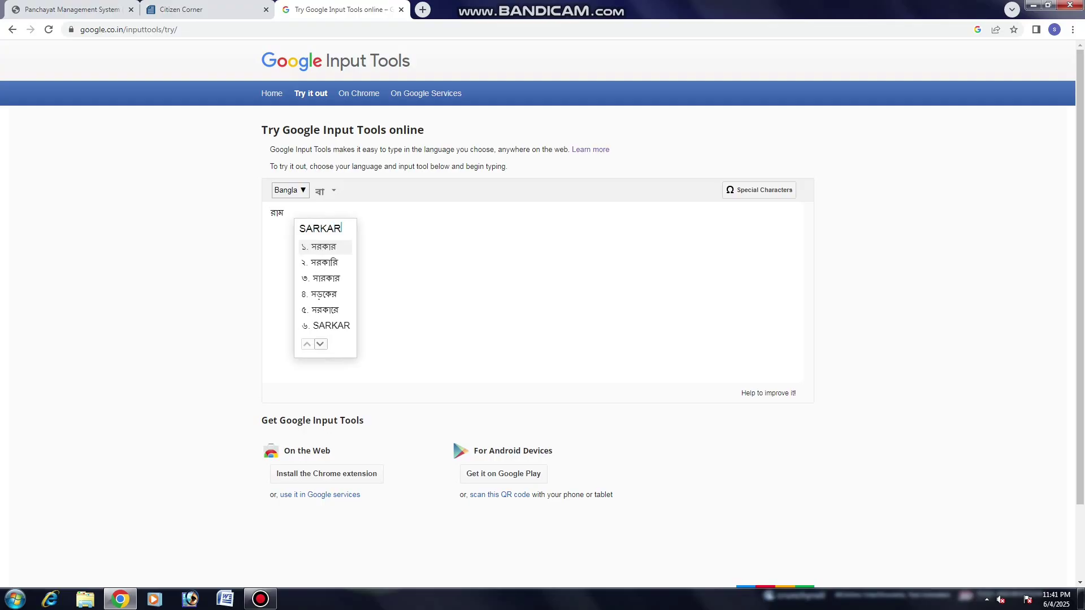
{"action": "key", "text": "ctrl+a"}
{"action": "key", "text": "ctrl+c"}
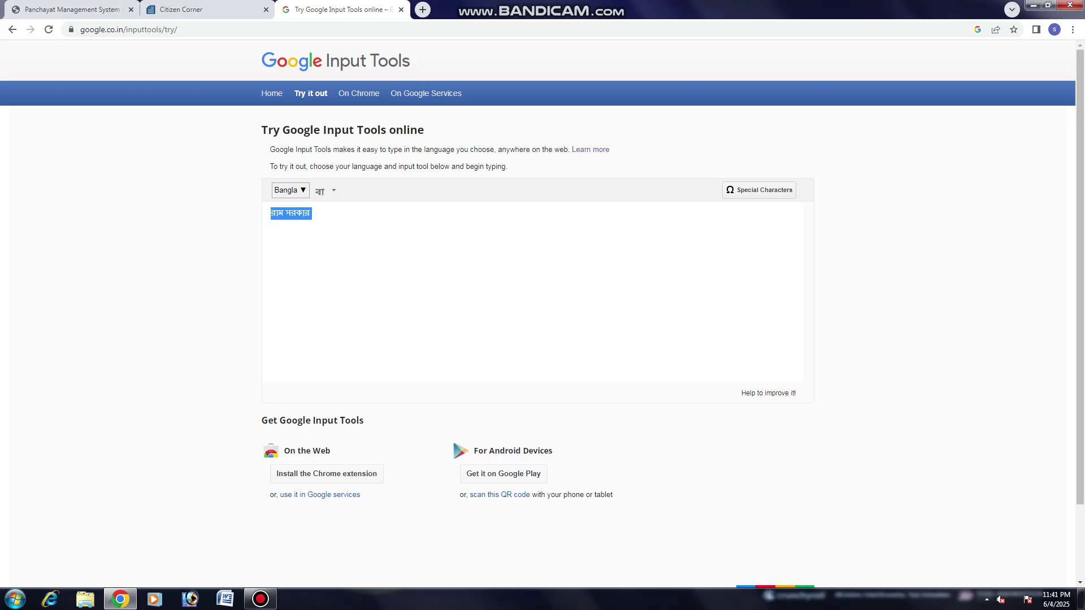
{"action": "left_click", "coordinate": [181, 9]}
{"action": "key", "text": "ctrl+v"}
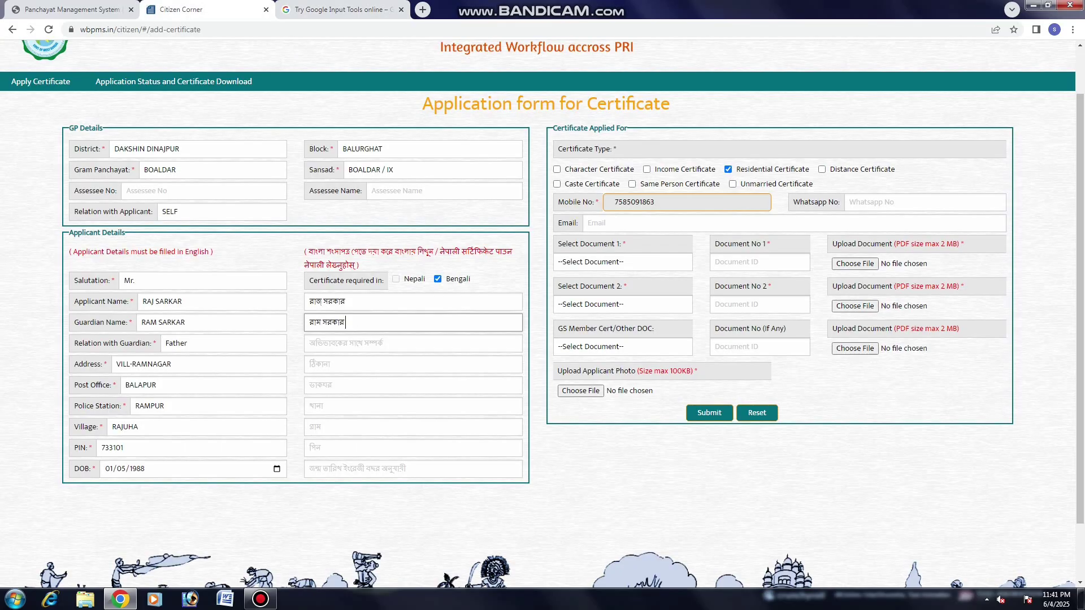
{"action": "left_click", "coordinate": [413, 343]}
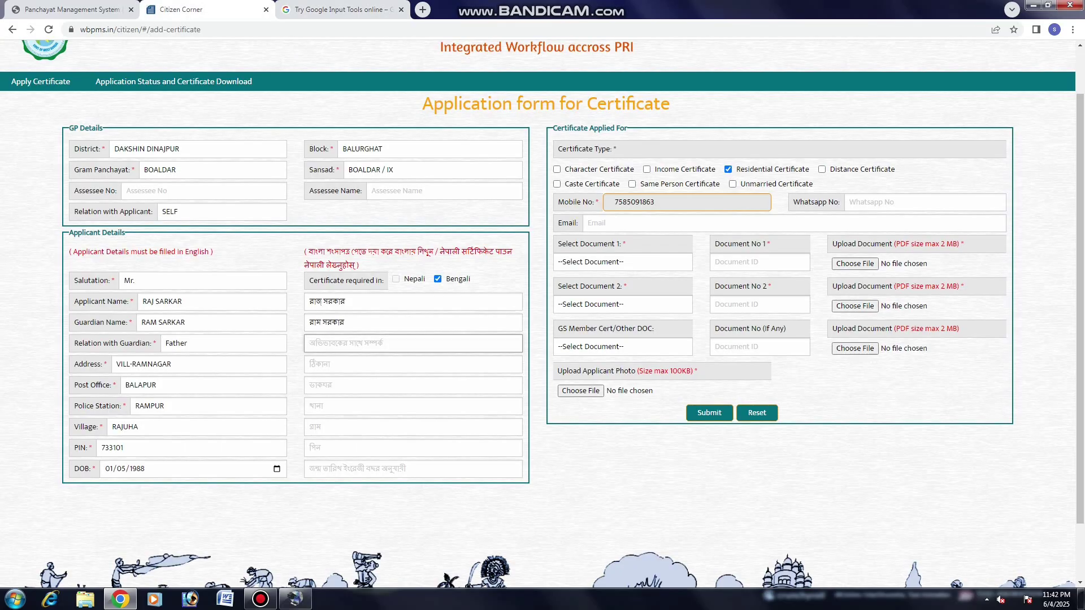
- Convert PITA to পিতা and paste it into the Bengali relation-with-guardian field
{"action": "key", "text": "ctrl+Tab"}
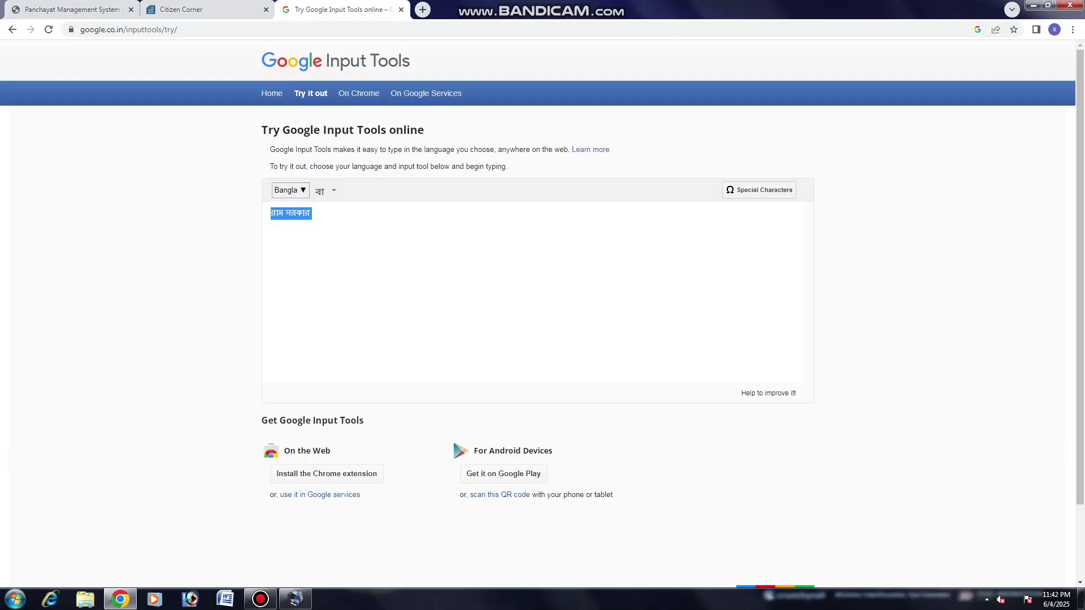
{"action": "type", "text": "PITA"}
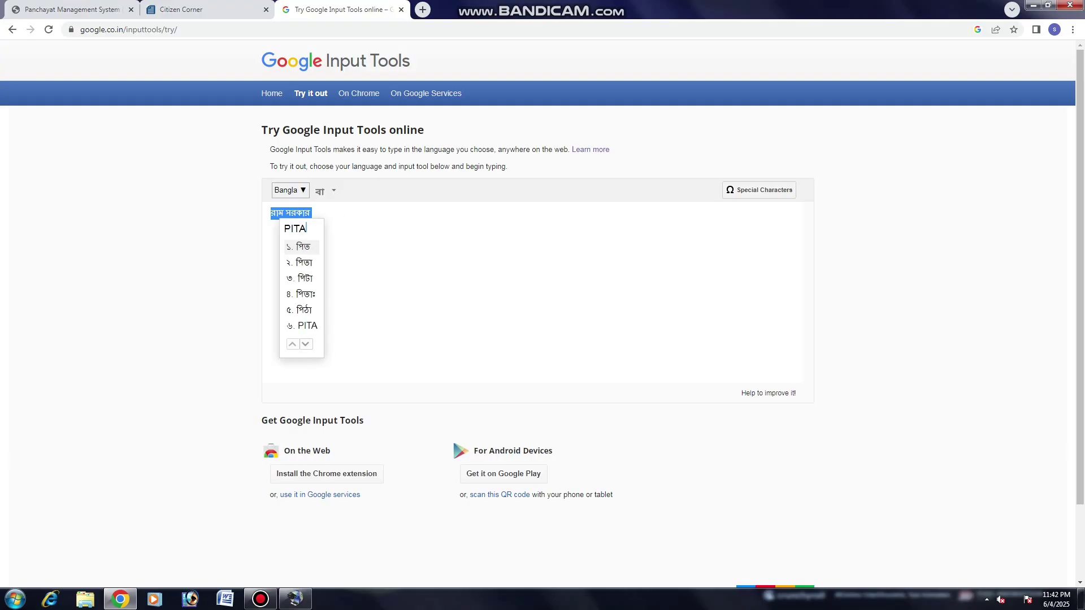
{"action": "key", "text": "Return"}
{"action": "key", "text": "ctrl+a"}
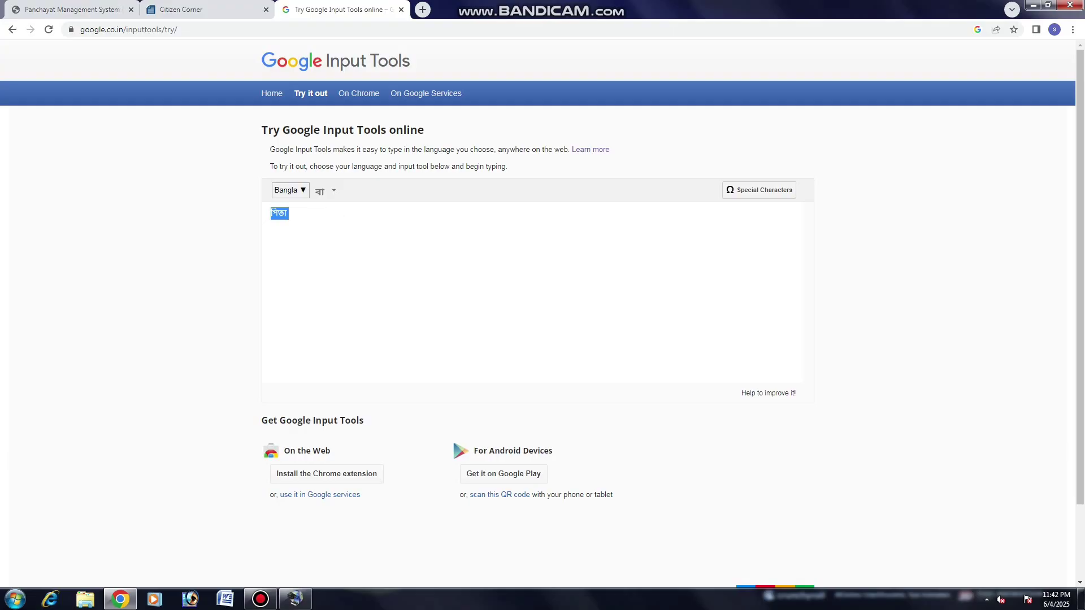
{"action": "key", "text": "ctrl+shift+Tab"}
{"action": "type", "text": "পিতা"}
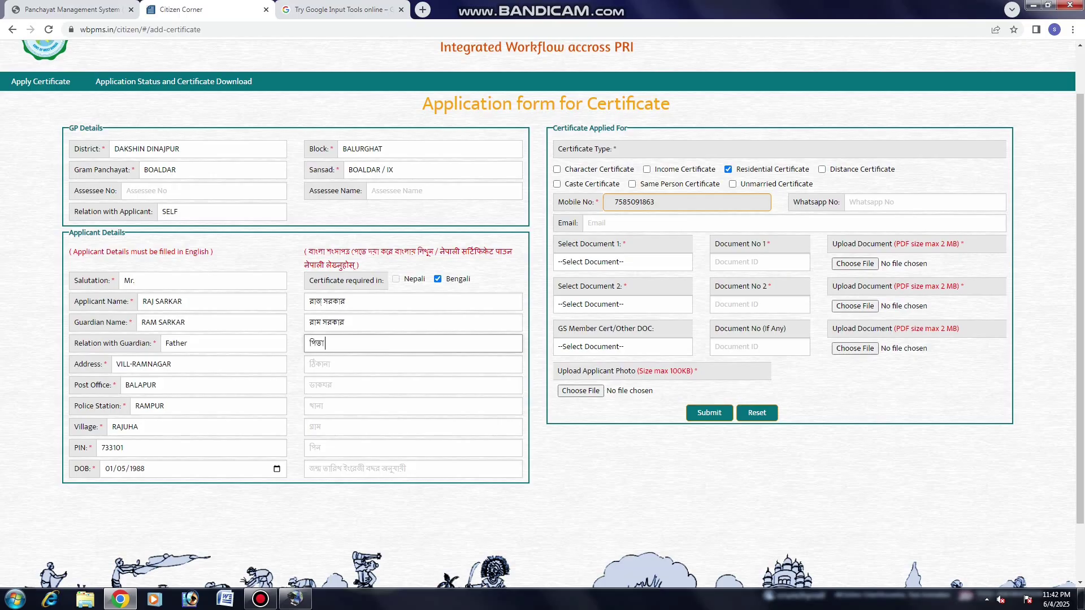
{"action": "left_click", "coordinate": [339, 364]}
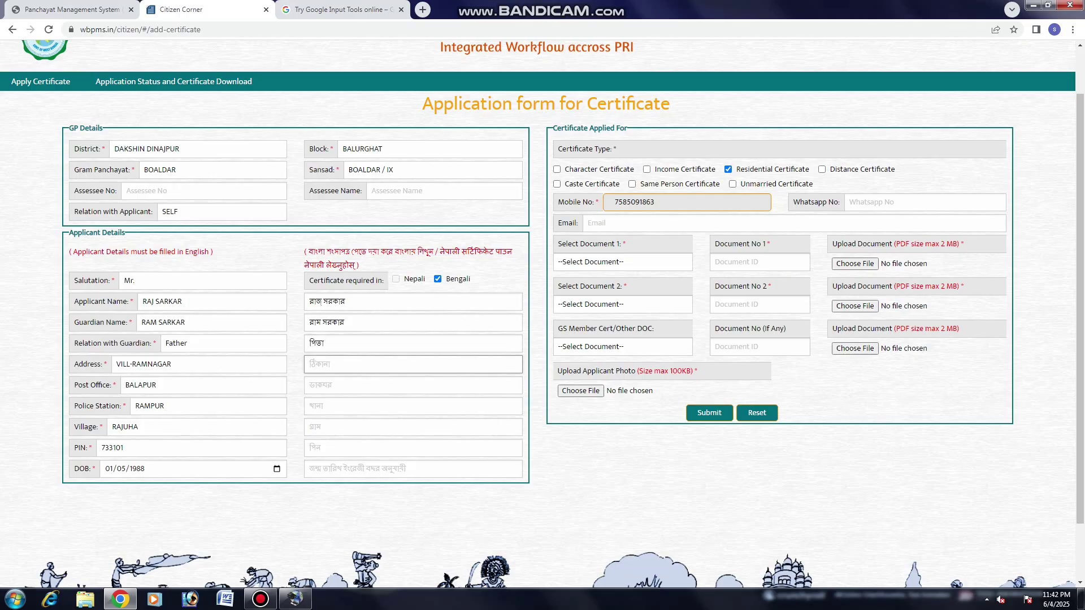
- Convert the address to Bangla and paste it into the Bengali address field
{"action": "key", "text": "ctrl+Tab"}
{"action": "key", "text": "ctrl+shift+Tab"}
{"action": "key", "text": "ctrl+Tab"}
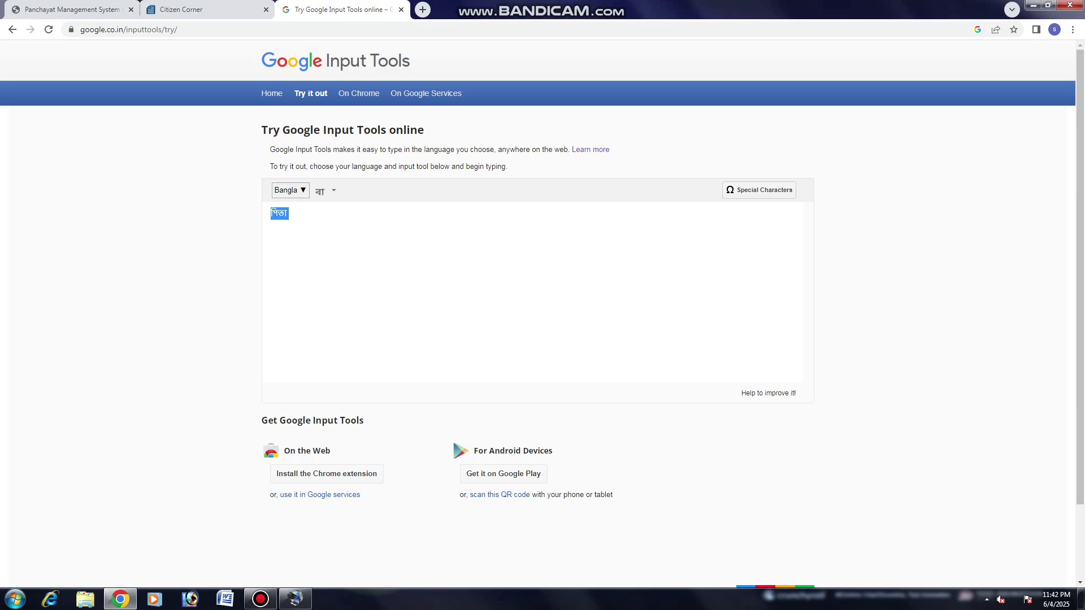
{"action": "type", "text": "RAMNAGAR"}
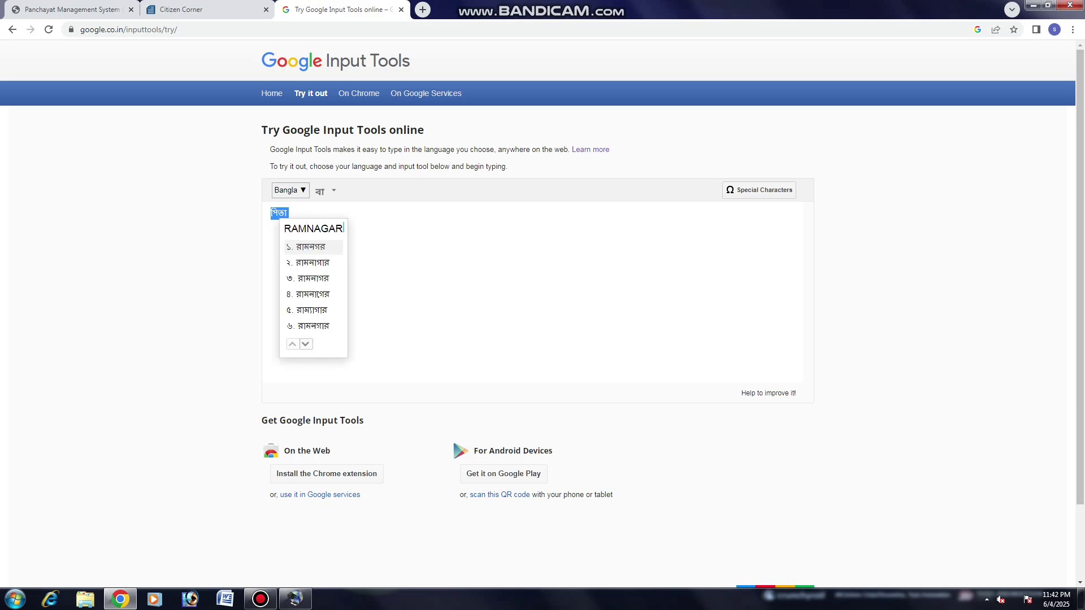
{"action": "key", "text": "Return"}
{"action": "key", "text": "ctrl+a"}
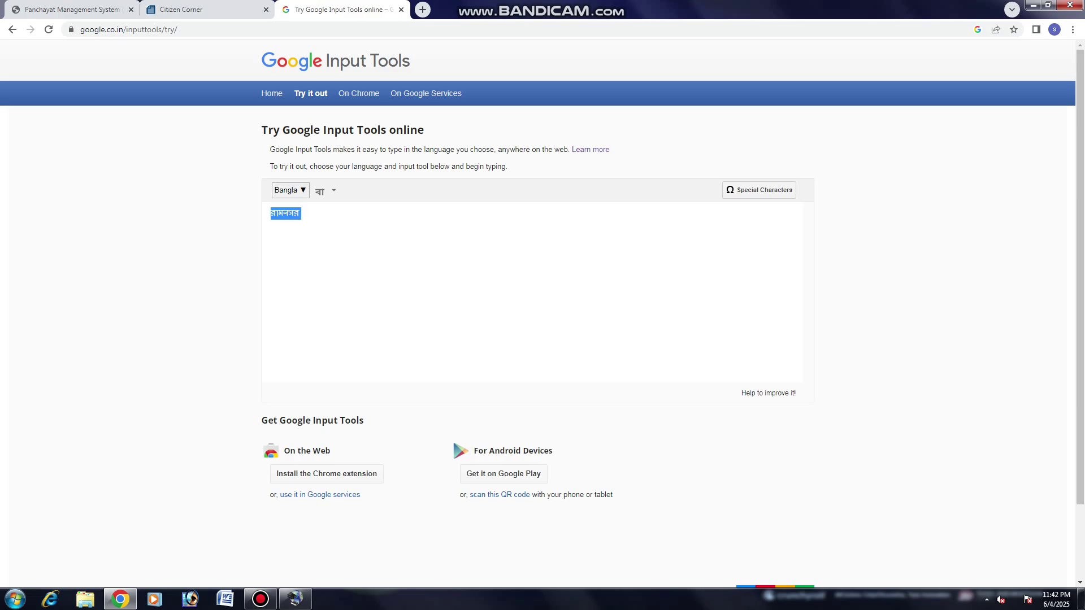
{"action": "key", "text": "ctrl+shift+Tab"}
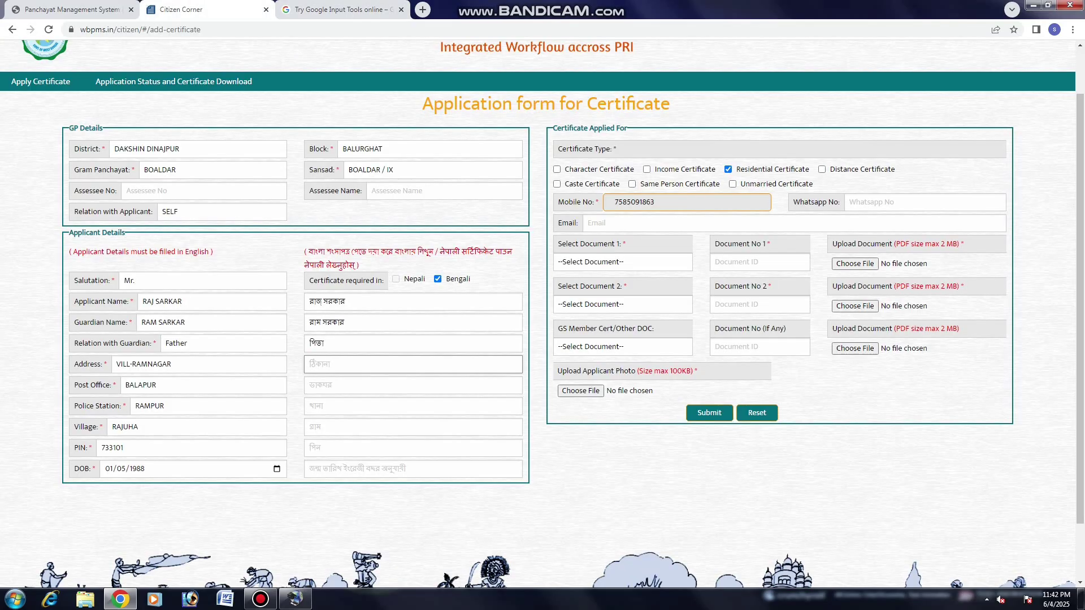
{"action": "type", "text": "রামনগর"}
- Transliterate BALAPUR in Google Input Tools and paste বালাপুর into the Bengali post office field
{"action": "left_click", "coordinate": [413, 384]}
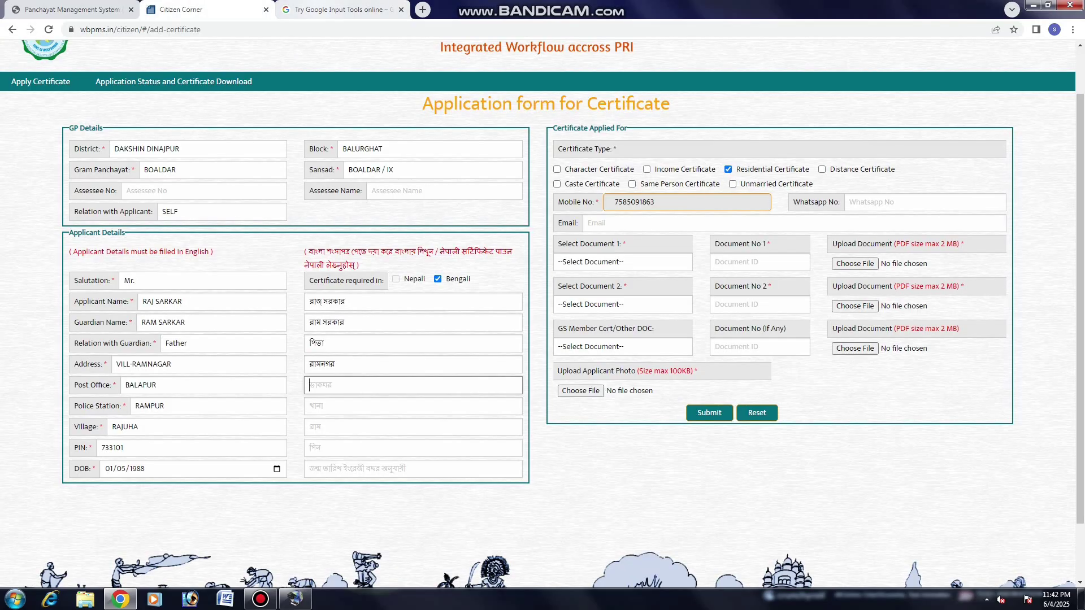
{"action": "left_click", "coordinate": [339, 9]}
{"action": "type", "text": "BALAPUR"}
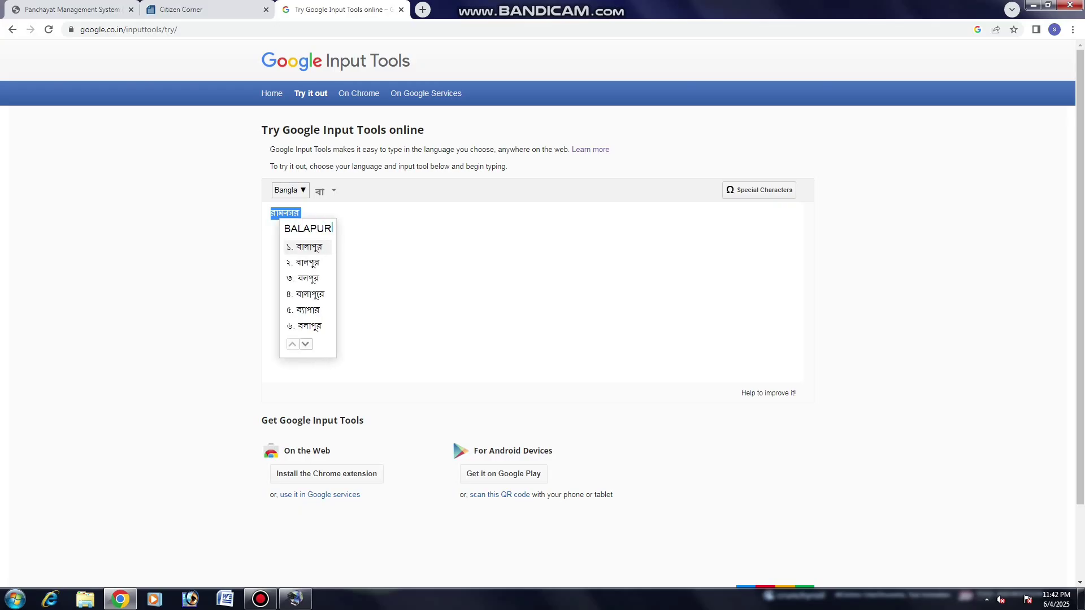
{"action": "key", "text": "Return"}
{"action": "key", "text": "shift+Left"}
{"action": "key", "text": "shift+Left"}
{"action": "key", "text": "shift+Left"}
{"action": "key", "text": "shift+Left"}
{"action": "key", "text": "ctrl+c"}
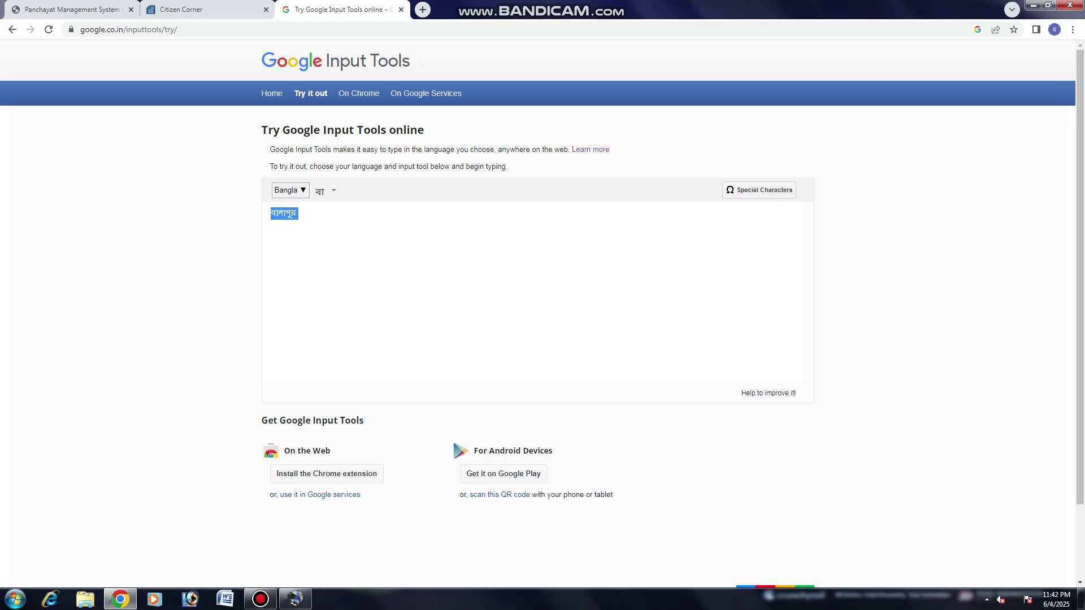
{"action": "left_click", "coordinate": [187, 9]}
{"action": "key", "text": "ctrl+v"}
{"action": "key", "text": "Tab"}
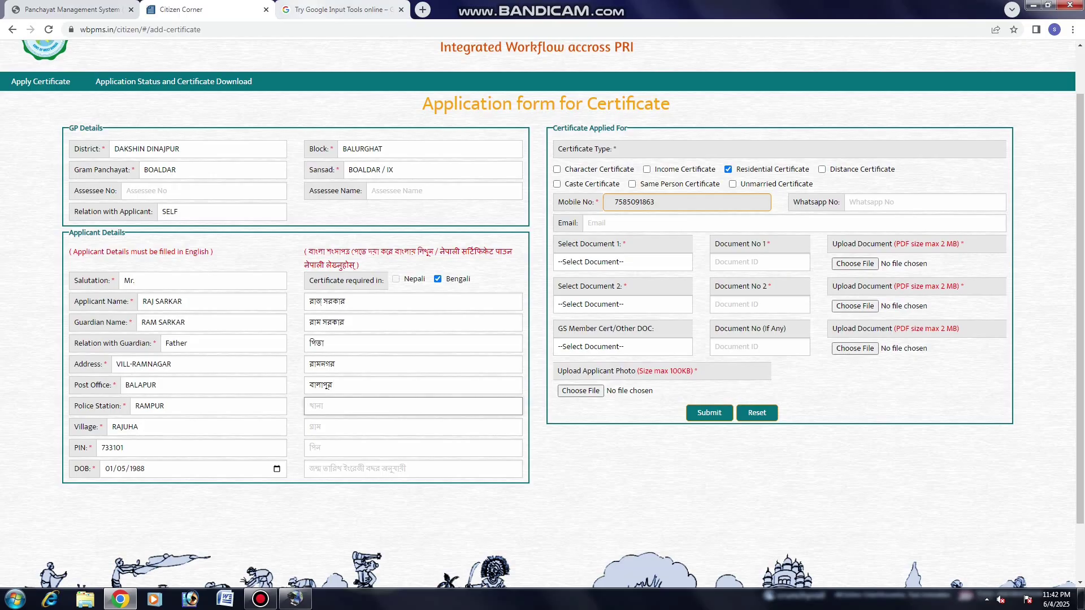
- Transliterate RAMPUR and paste রামপুর into the Bengali police station field
{"action": "key", "text": "ctrl+Tab"}
{"action": "type", "text": "RAMPUR"}
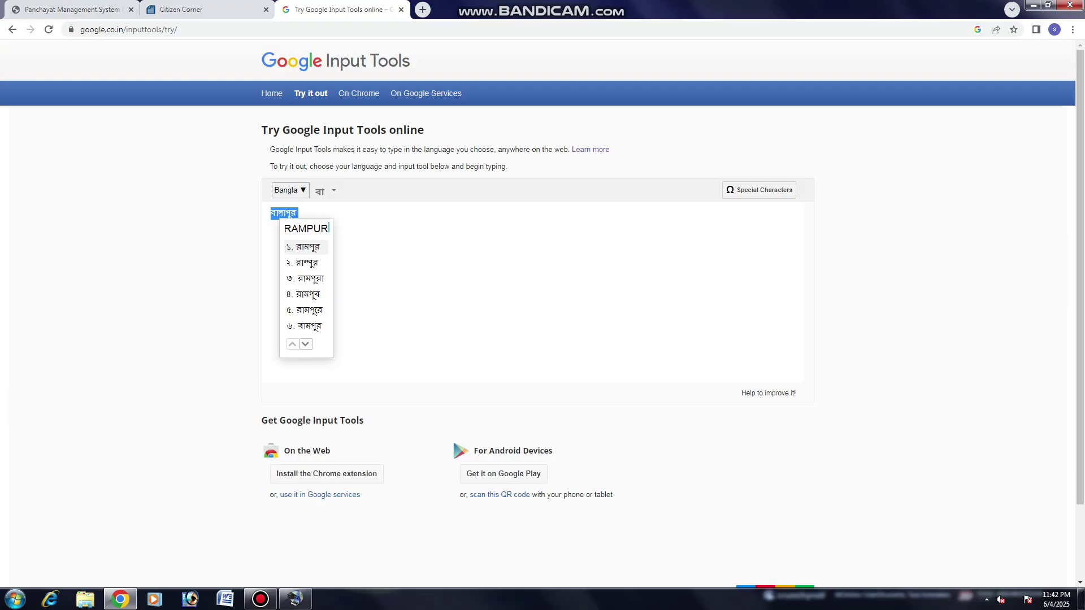
{"action": "key", "text": "Return"}
{"action": "key", "text": "ctrl+a"}
{"action": "key", "text": "ctrl+c"}
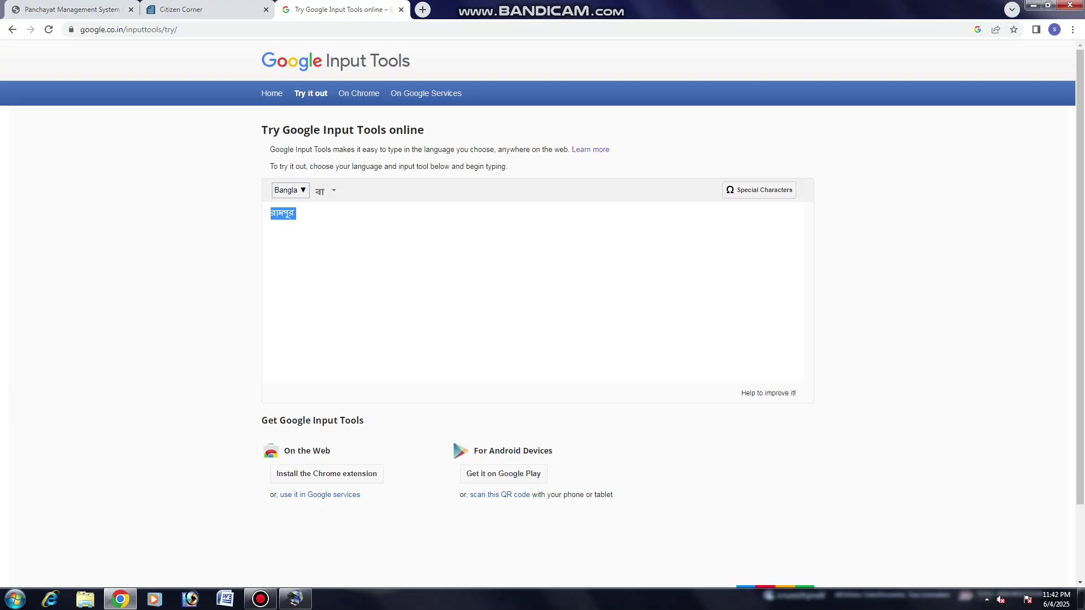
{"action": "key", "text": "ctrl+shift+Tab"}
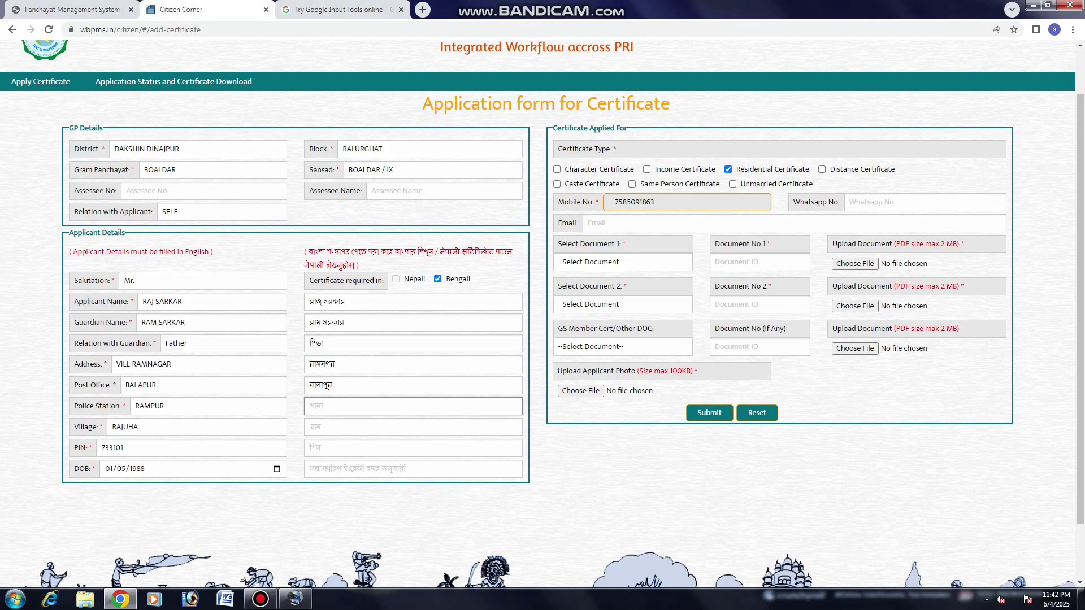
{"action": "key", "text": "ctrl+v"}
- Transliterate RAJUA and paste রাজুয়া into the Bengali village field
{"action": "left_click", "coordinate": [310, 427]}
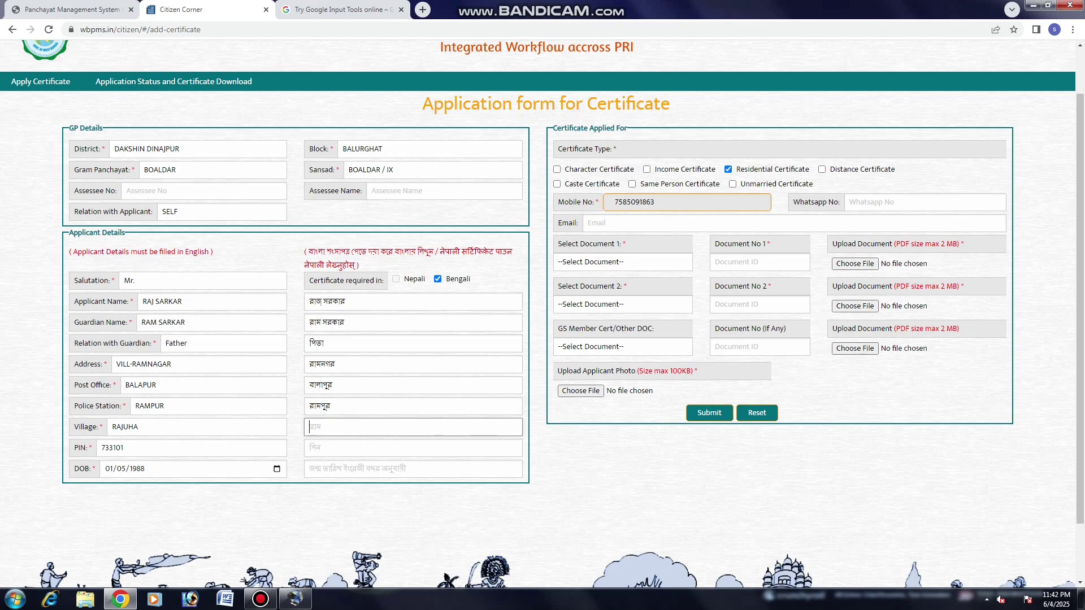
{"action": "key", "text": "ctrl+Tab"}
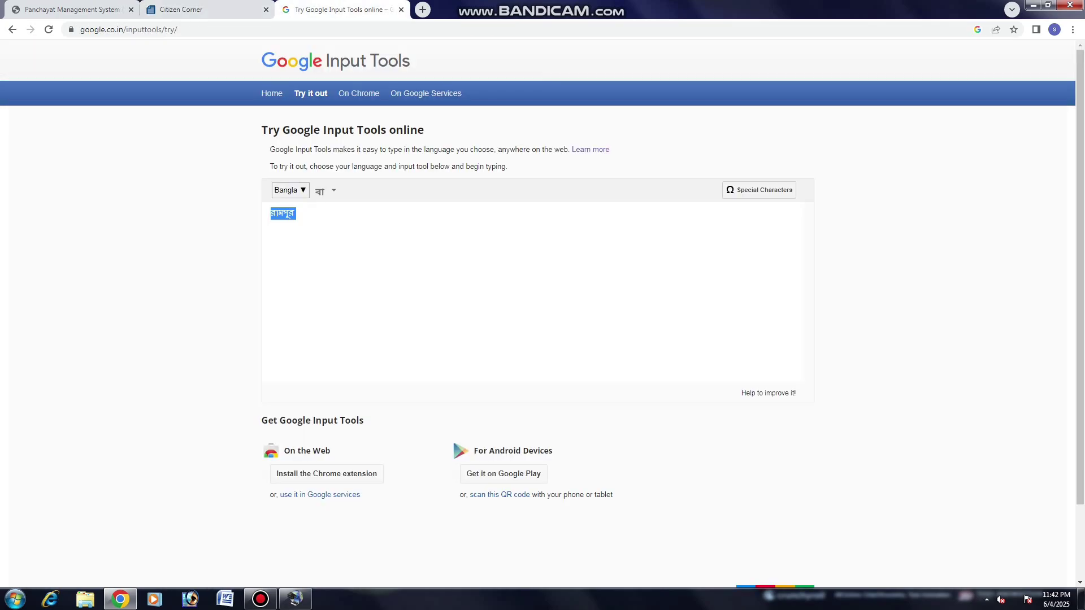
{"action": "type", "text": "RAJUA"}
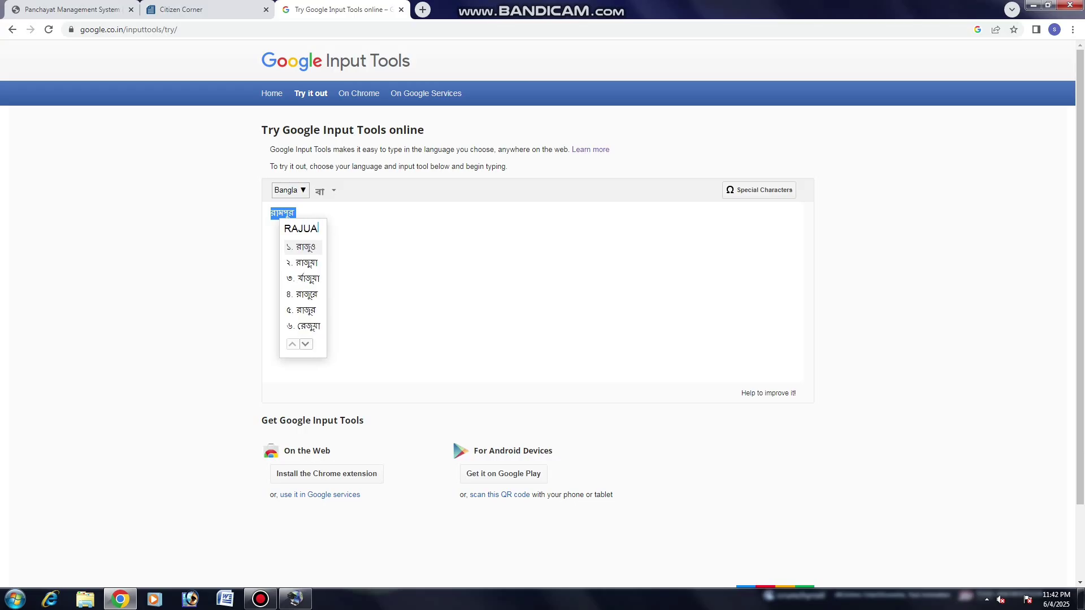
{"action": "key", "text": "Return"}
{"action": "key", "text": "ctrl+a"}
{"action": "key", "text": "ctrl+c"}
{"action": "key", "text": "ctrl+shift+Tab"}
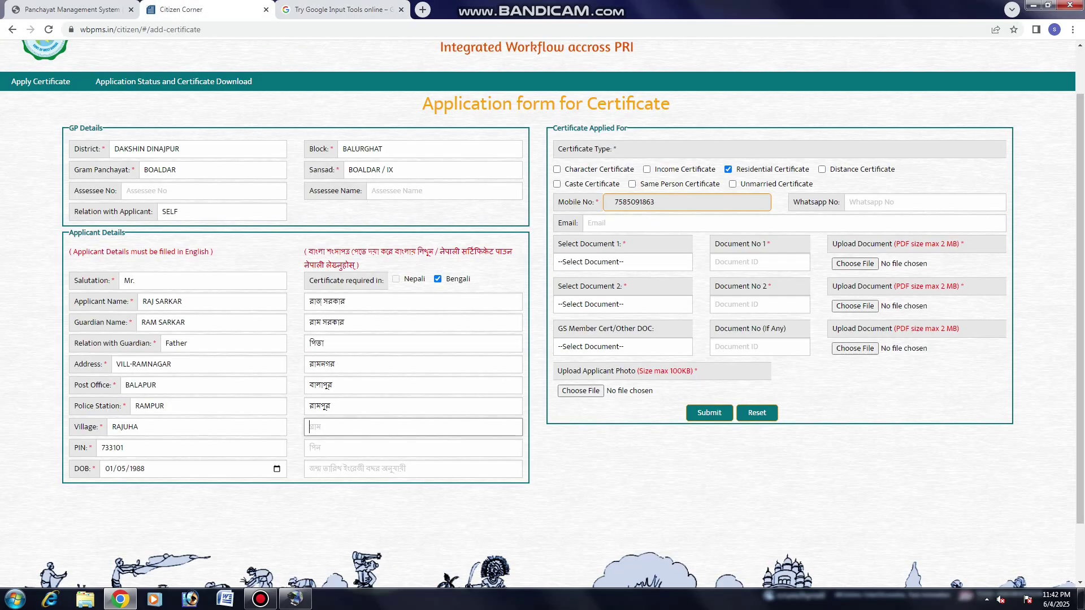
{"action": "key", "text": "ctrl+v"}
{"action": "key", "text": "Tab"}
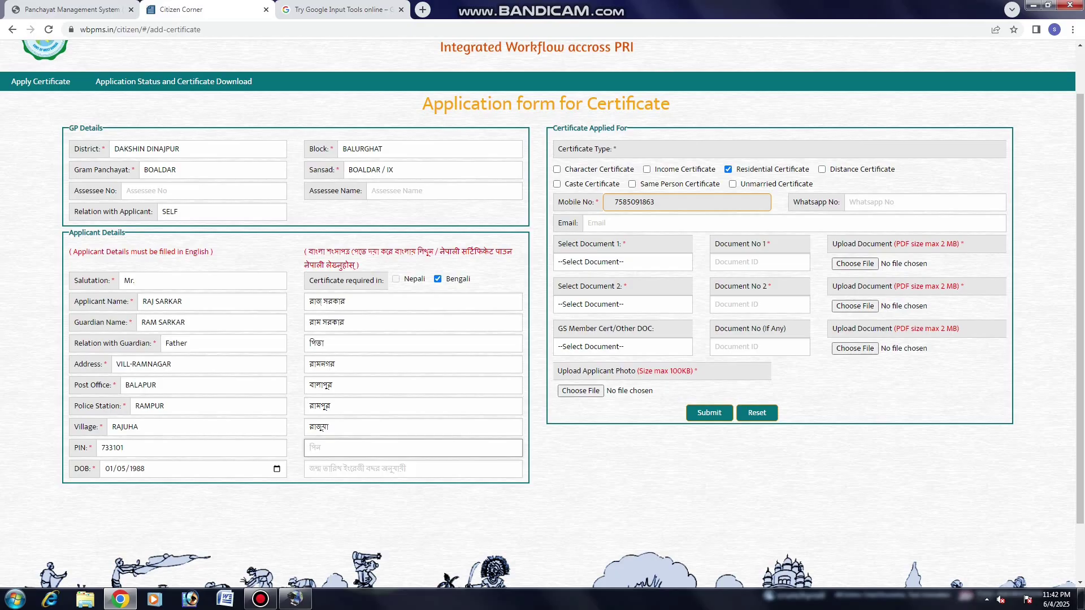
{"action": "type", "text": "733101"}
{"action": "key", "text": "Tab"}
{"action": "type", "text": "0"}
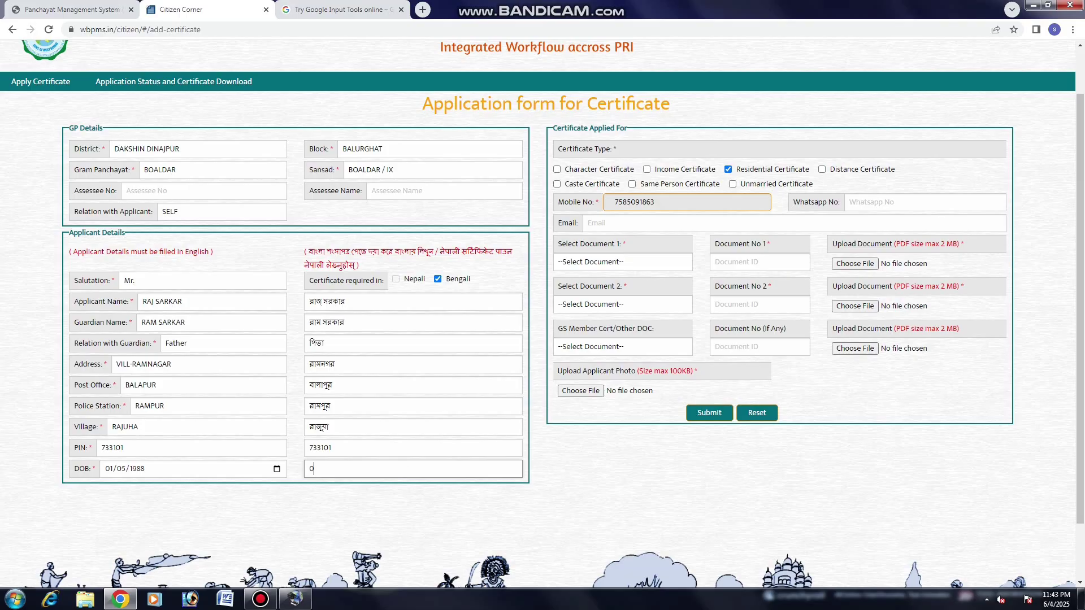
{"action": "type", "text": "1/05/1988"}
{"action": "scroll", "coordinate": [542, 306], "scroll_direction": "up", "scroll_amount": 1}
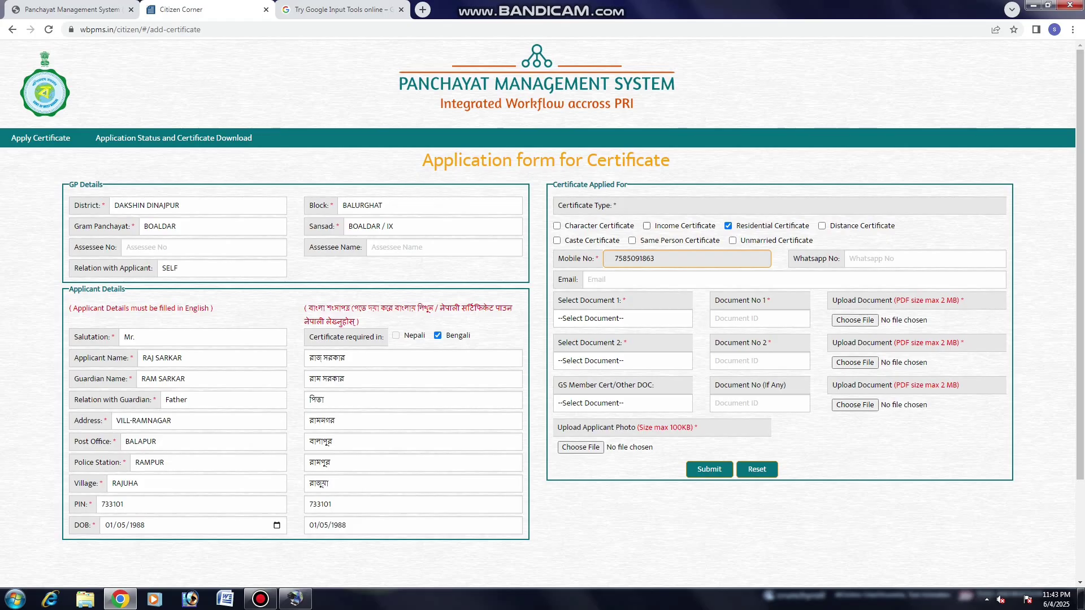
- Tick Income Certificate with annual income 48000 and income source BUSINESS
{"action": "left_click", "coordinate": [647, 226]}
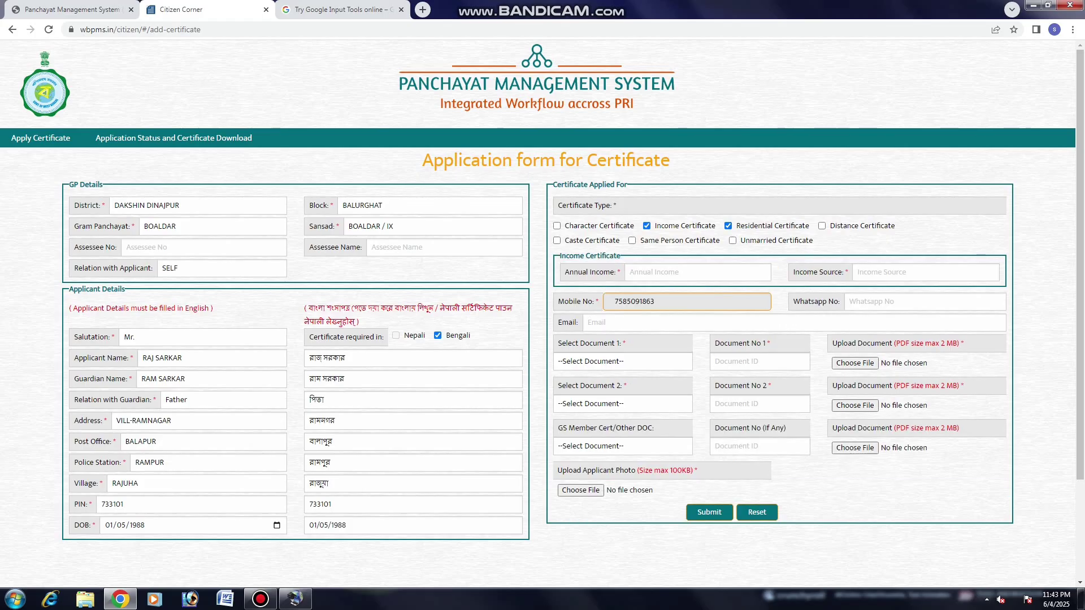
{"action": "left_click", "coordinate": [697, 272]}
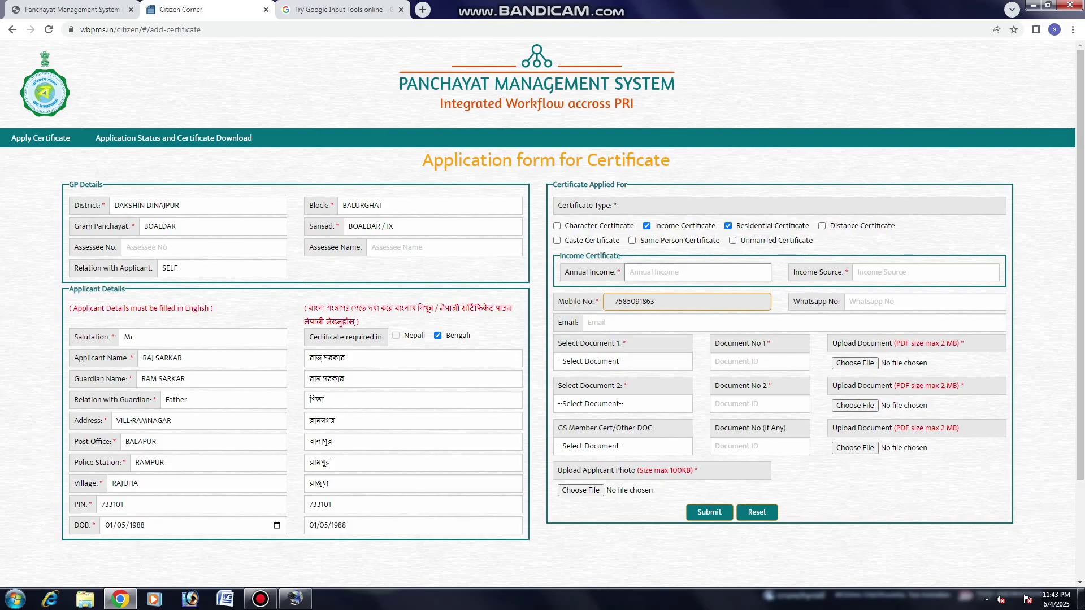
{"action": "type", "text": "48000"}
{"action": "left_click", "coordinate": [925, 272]}
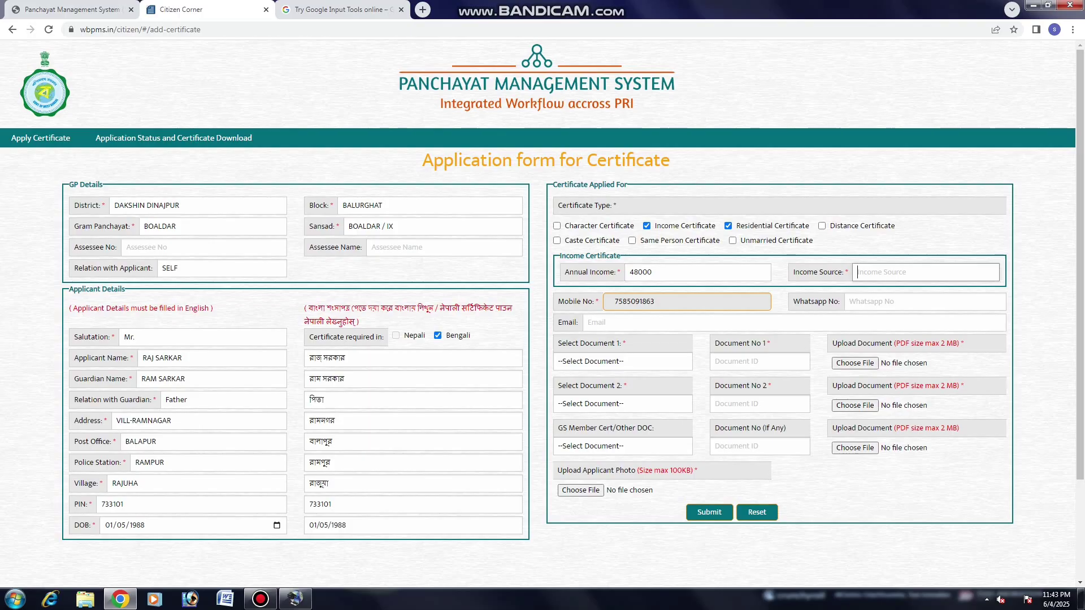
{"action": "type", "text": "BUSINESS"}
- Fill in the applicant's email address and enter the mobile number as the WhatsApp number
{"action": "left_click", "coordinate": [794, 322]}
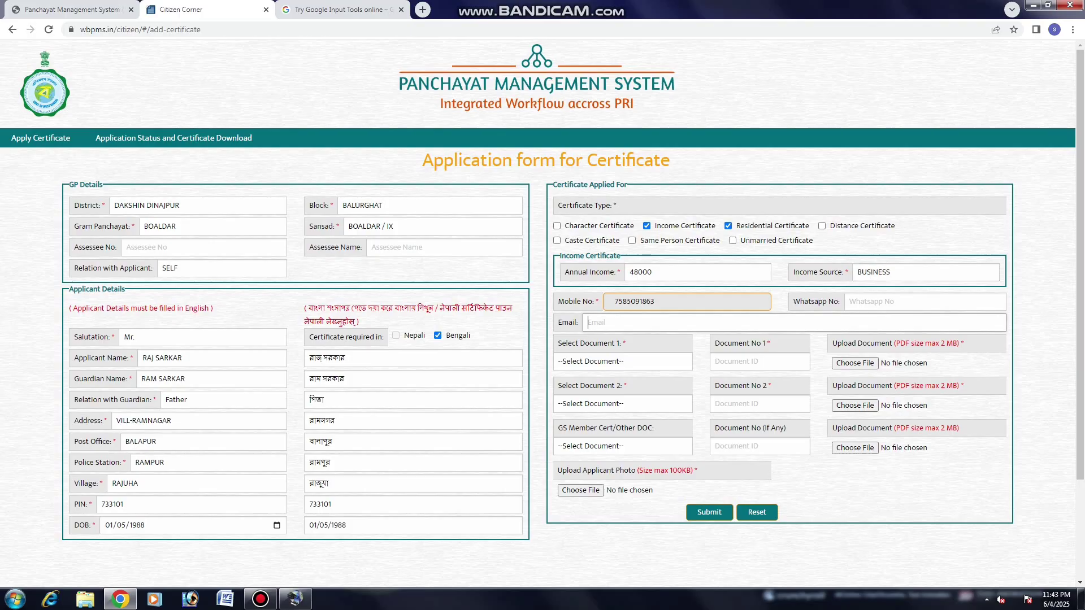
{"action": "key", "text": "Tab"}
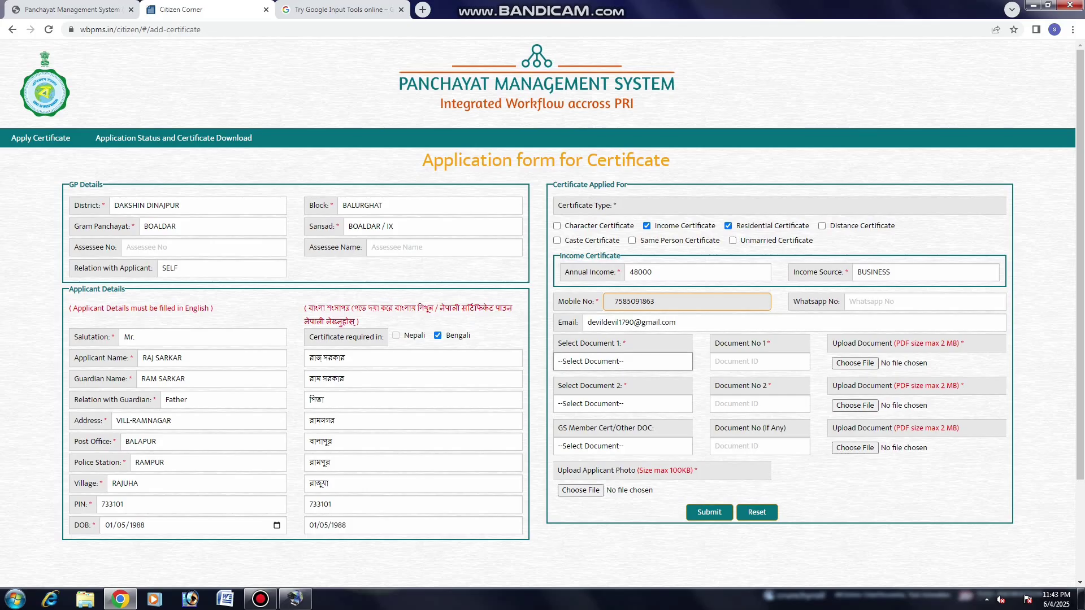
{"action": "left_click", "coordinate": [850, 301]}
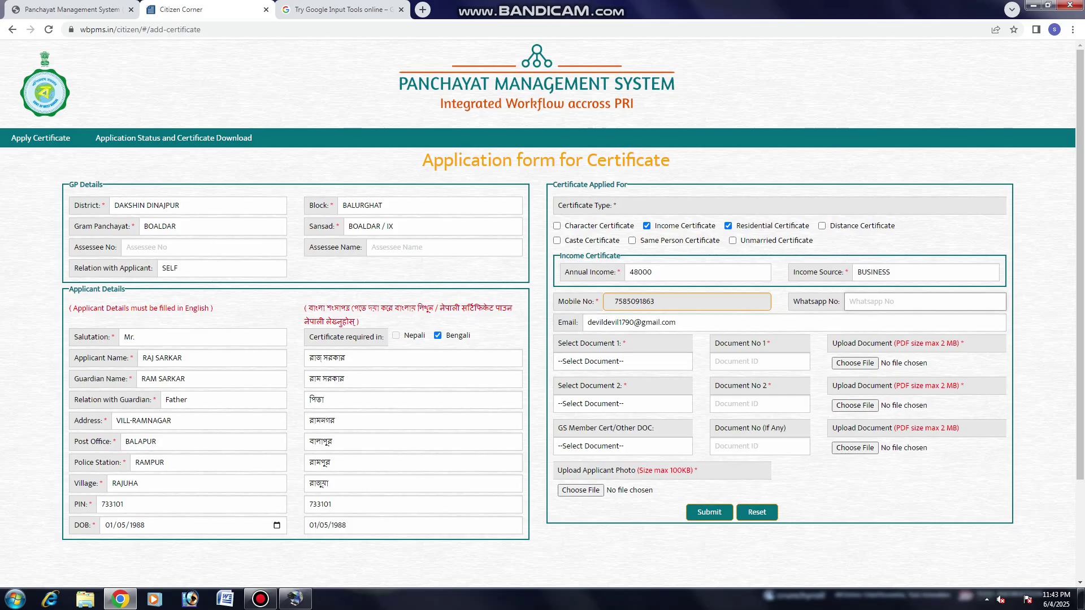
{"action": "key", "text": "shift+Tab"}
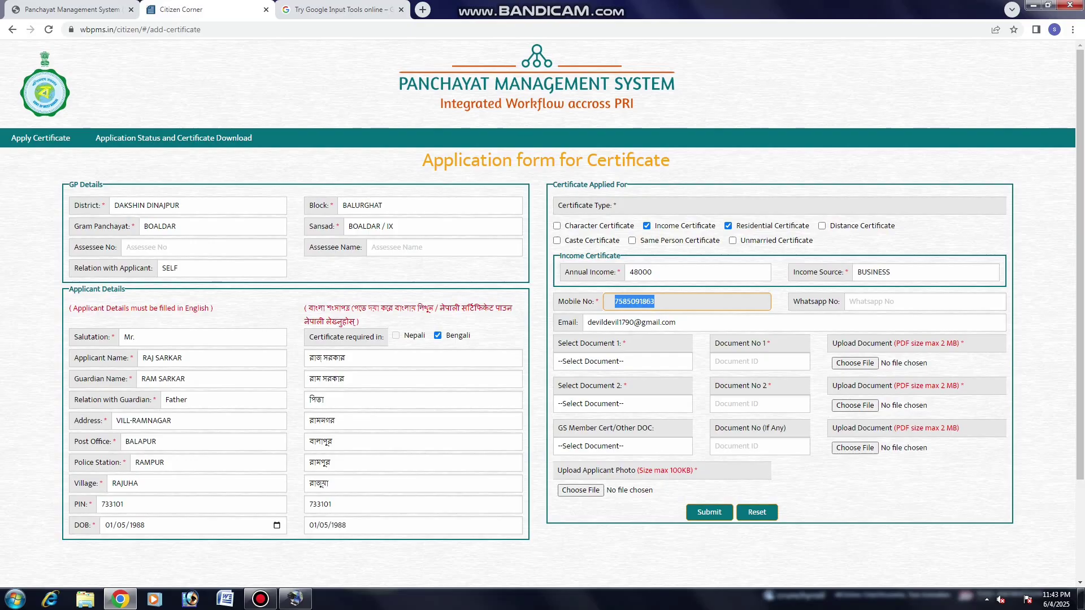
{"action": "key", "text": "Tab"}
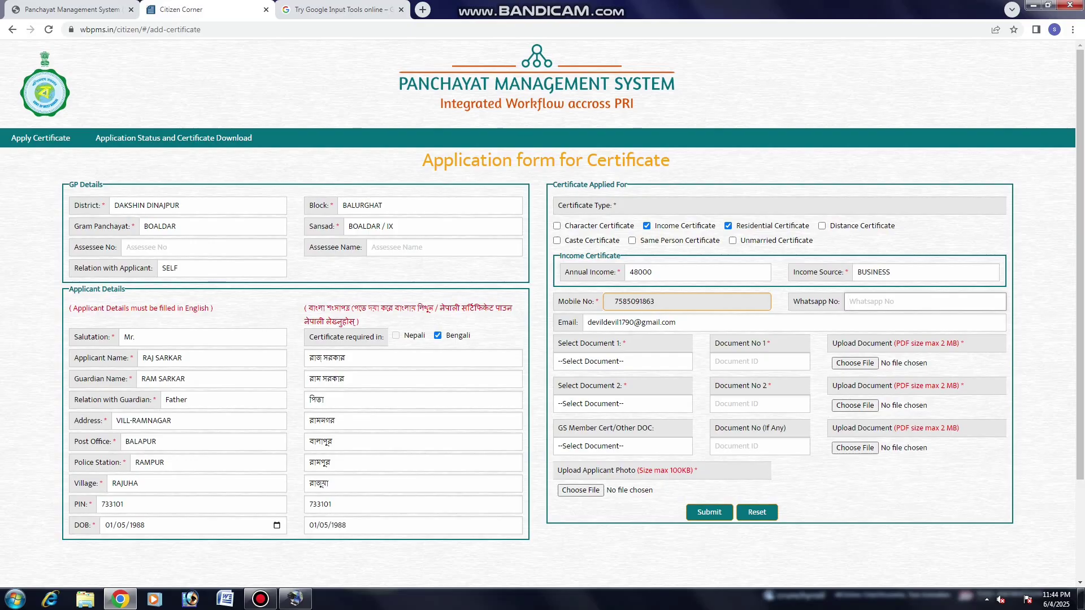
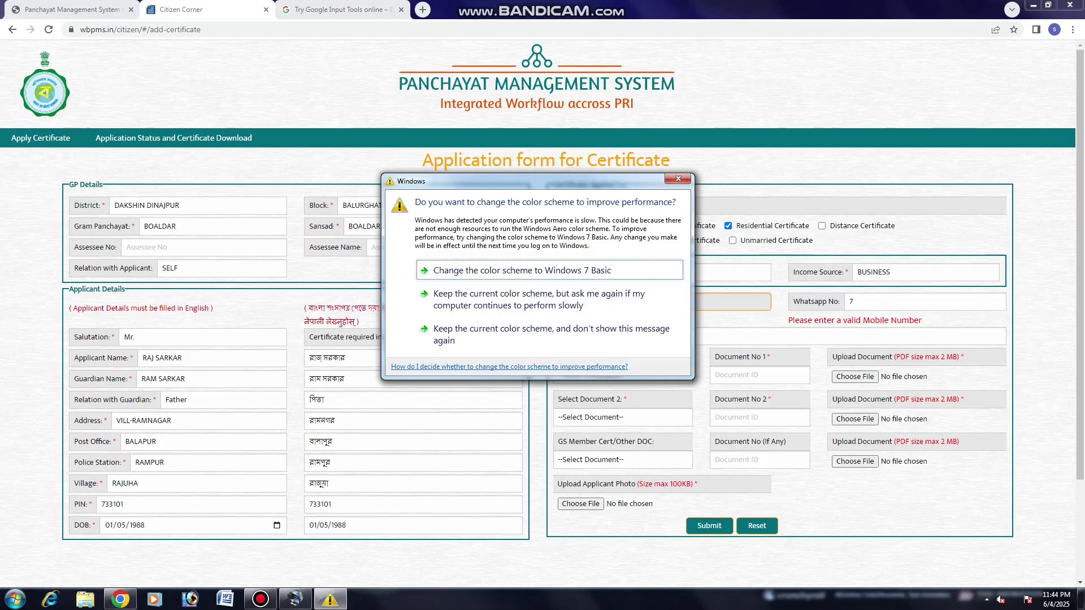
{"action": "key", "text": "Escape"}
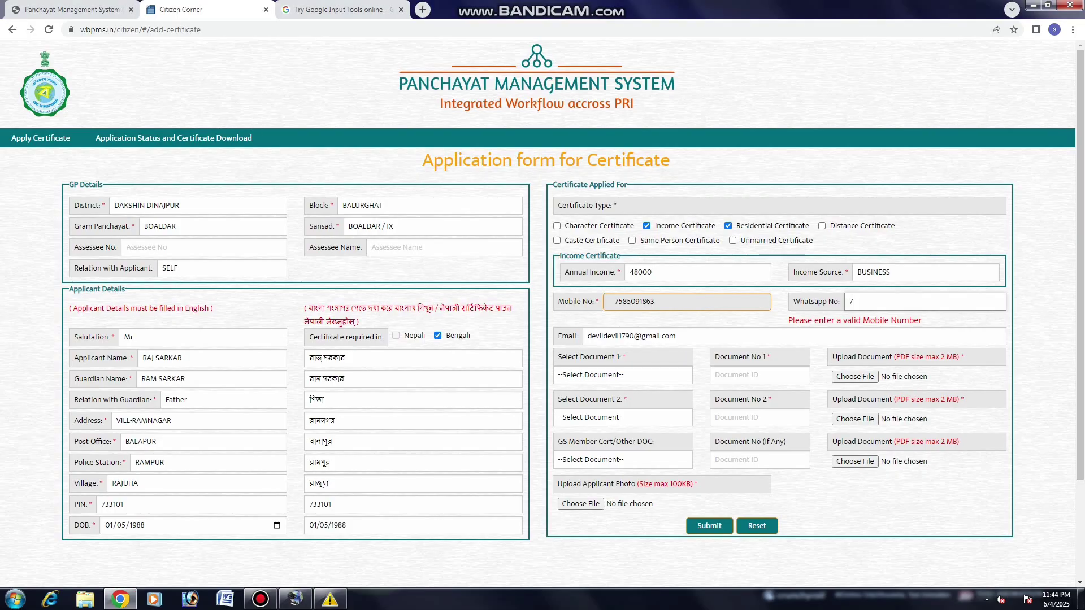
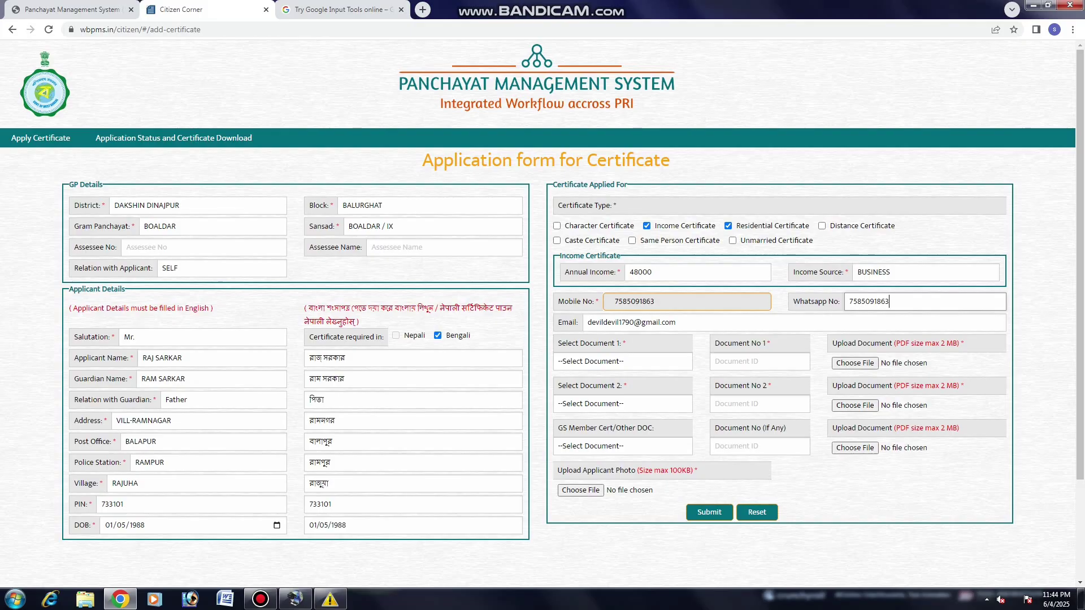
{"action": "scroll", "coordinate": [543, 290], "scroll_direction": "down", "scroll_amount": 1}
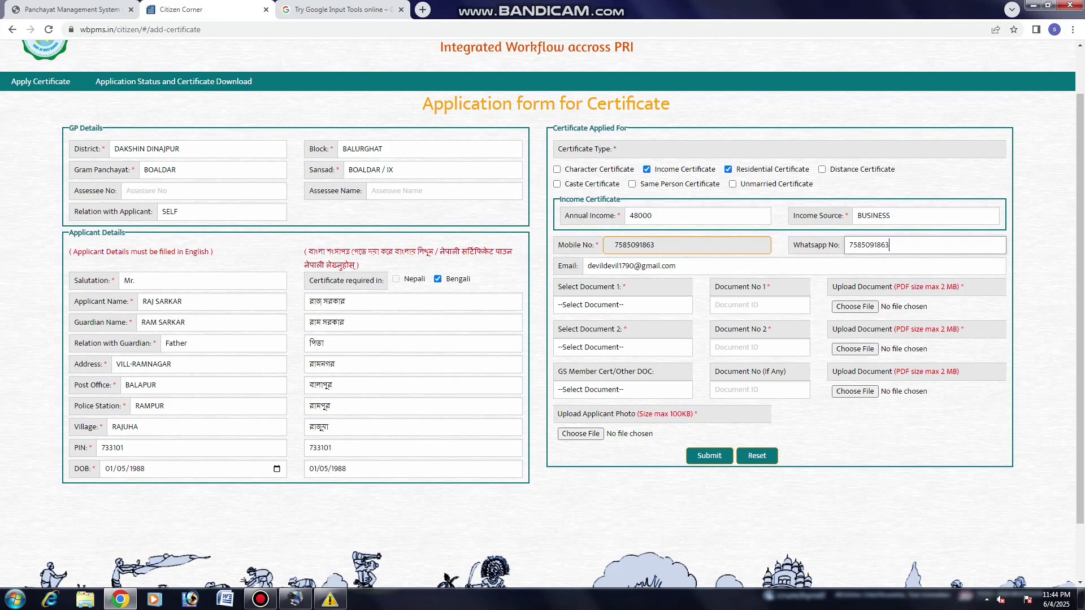
- Choose Aadhaar Card as the first document and enter its Aadhaar number
{"action": "left_click", "coordinate": [623, 305]}
{"action": "left_click", "coordinate": [622, 349]}
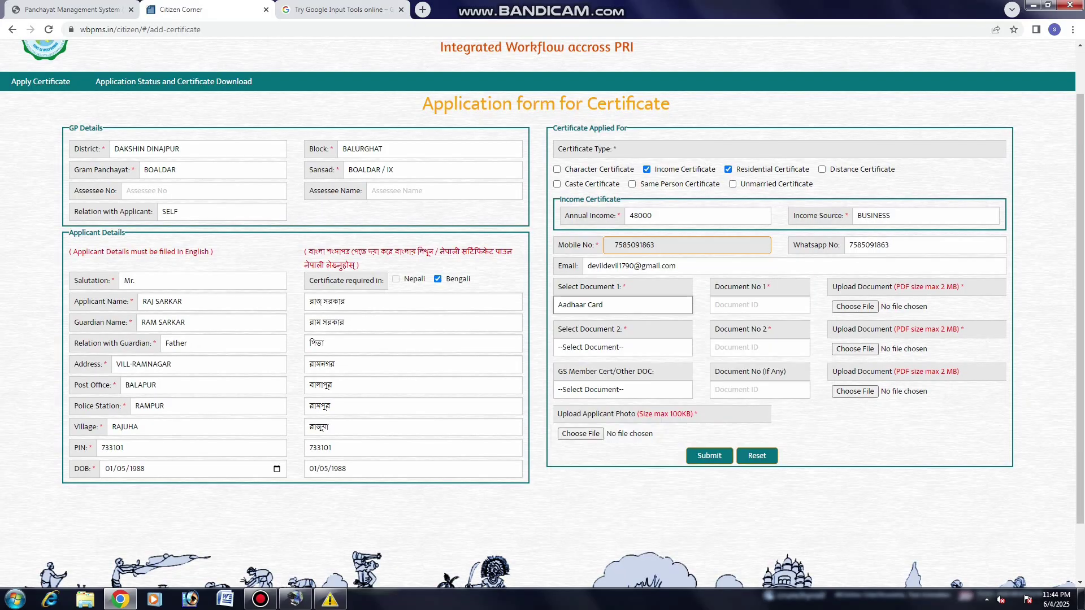
{"action": "left_click", "coordinate": [759, 304]}
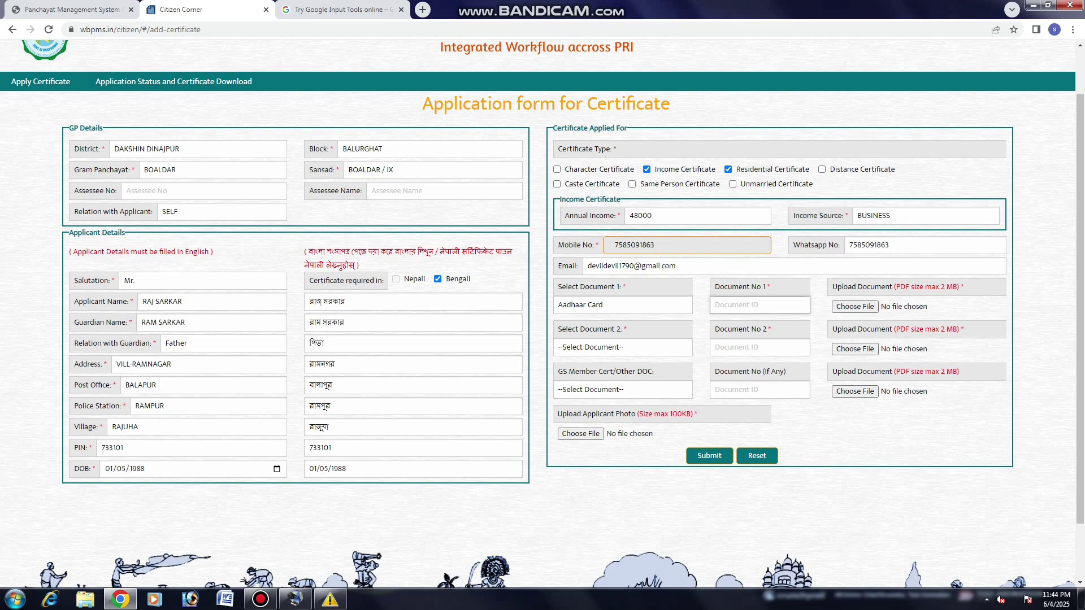
- Choose Voter ID Card as the second document, leaving the GS member/other document at --Select Document--
{"action": "left_click", "coordinate": [622, 347]}
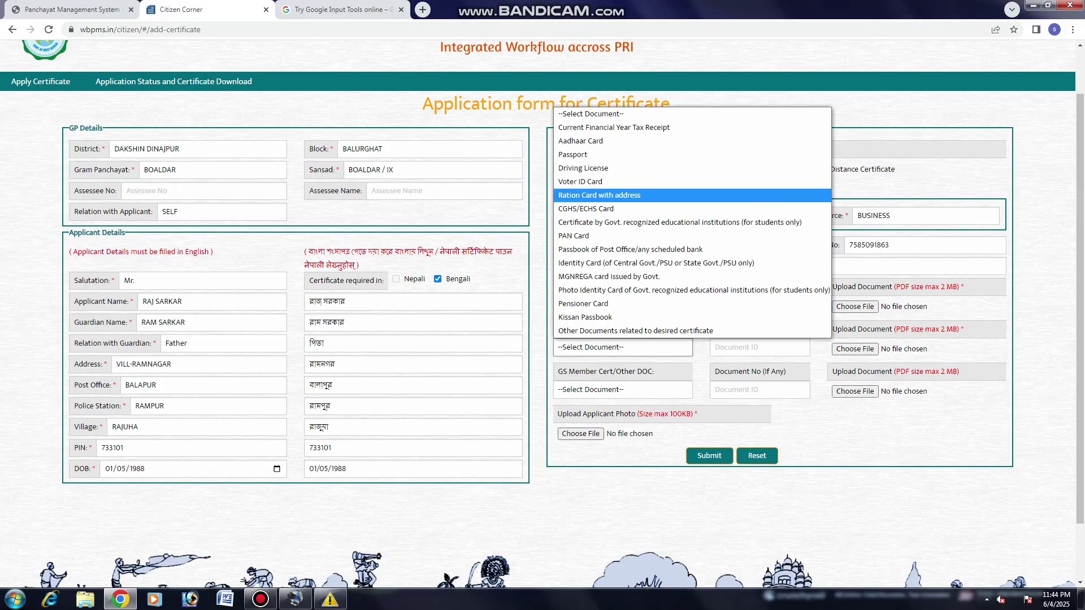
{"action": "left_click", "coordinate": [622, 389]}
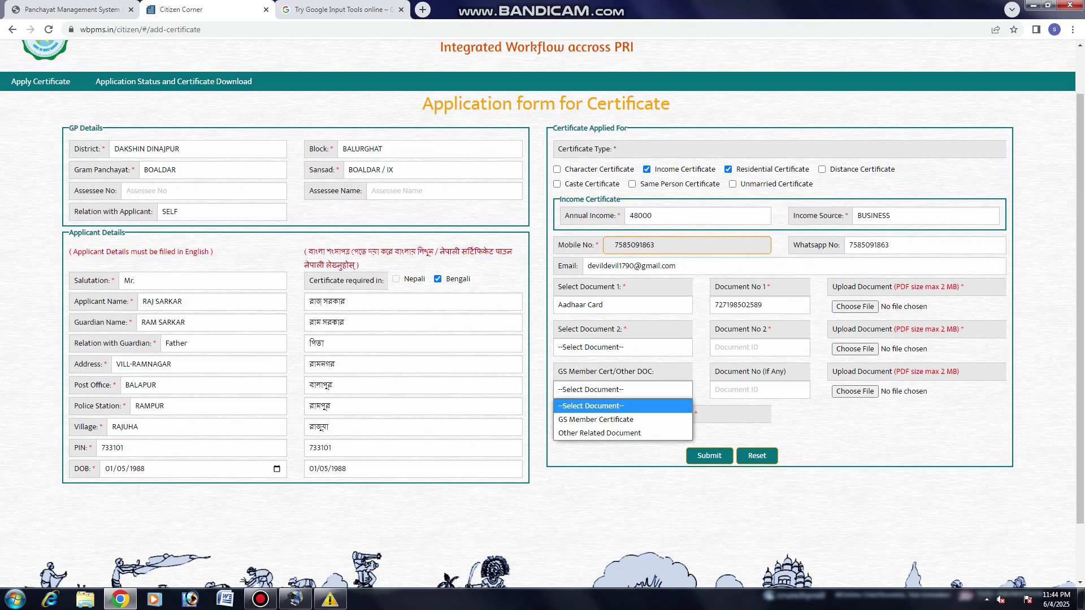
{"action": "left_click", "coordinate": [622, 347]}
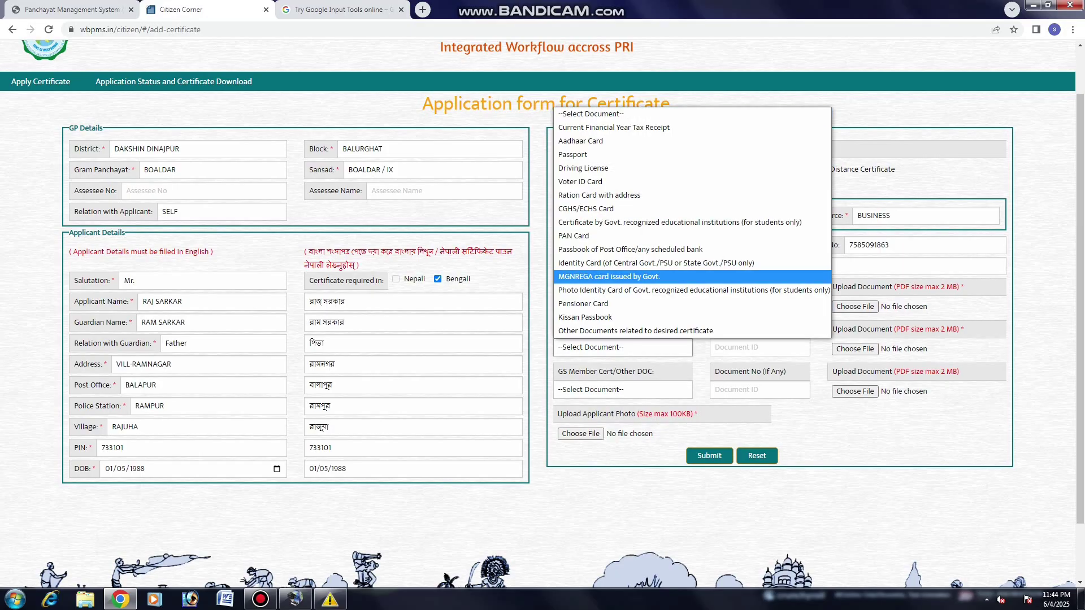
{"action": "left_click", "coordinate": [580, 181]}
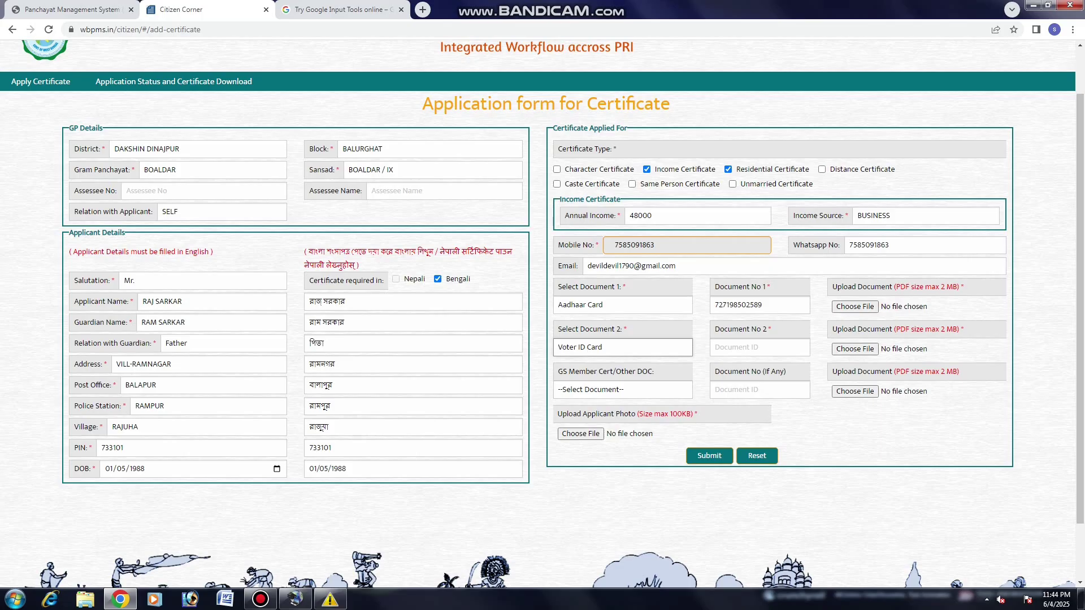
{"action": "left_click", "coordinate": [622, 390]}
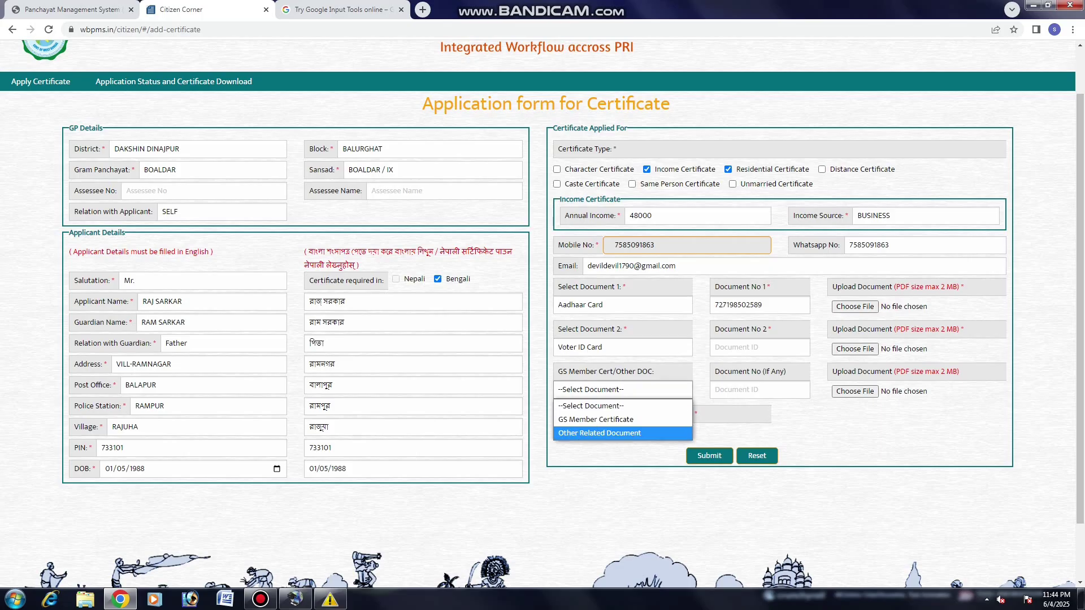
{"action": "key", "text": "Up"}
{"action": "key", "text": "Up"}
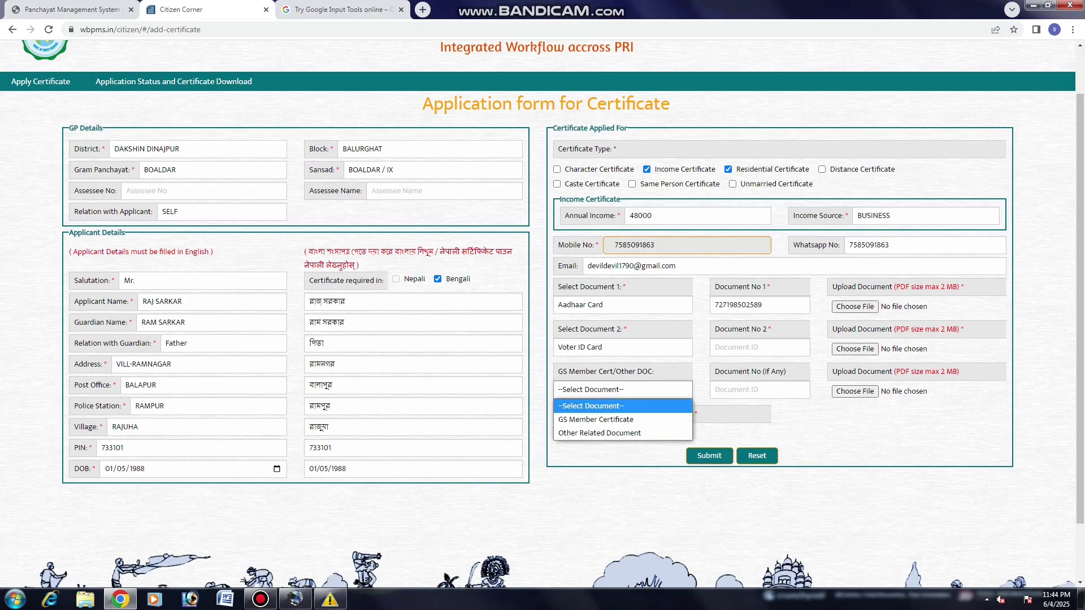
{"action": "key", "text": "Return"}
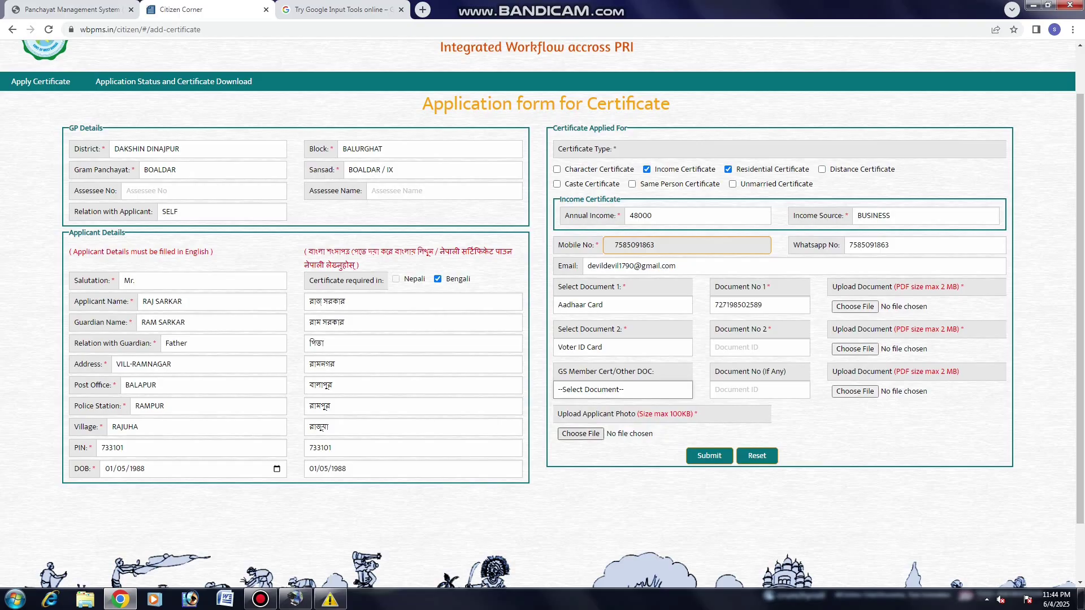
{"action": "left_click", "coordinate": [581, 434]}
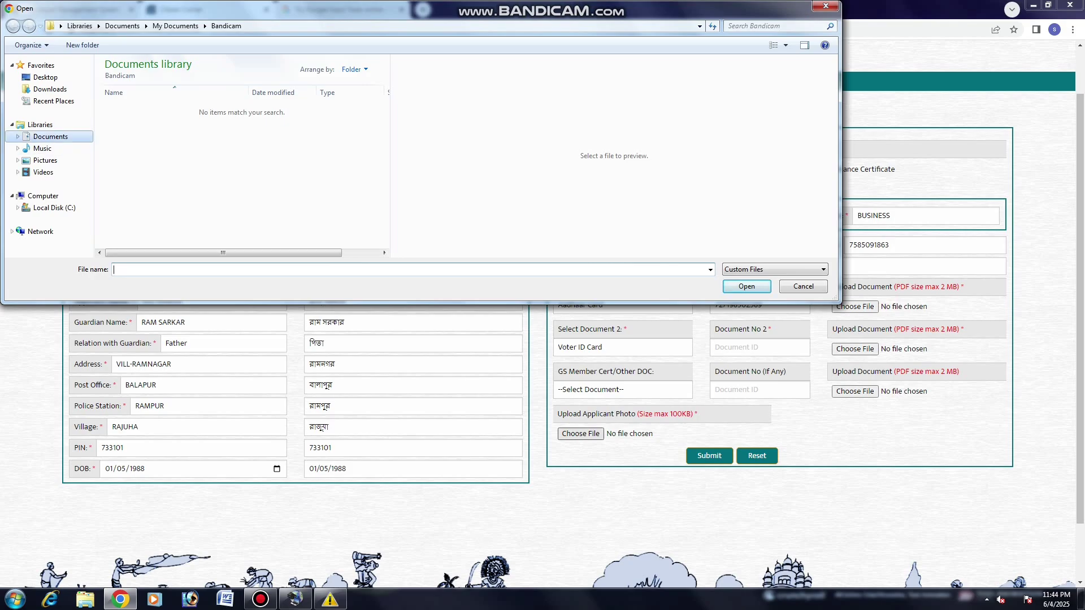
- Attach img20250604_23323761 from Documents as the applicant photo
{"action": "left_click", "coordinate": [51, 136]}
{"action": "left_click", "coordinate": [150, 120]}
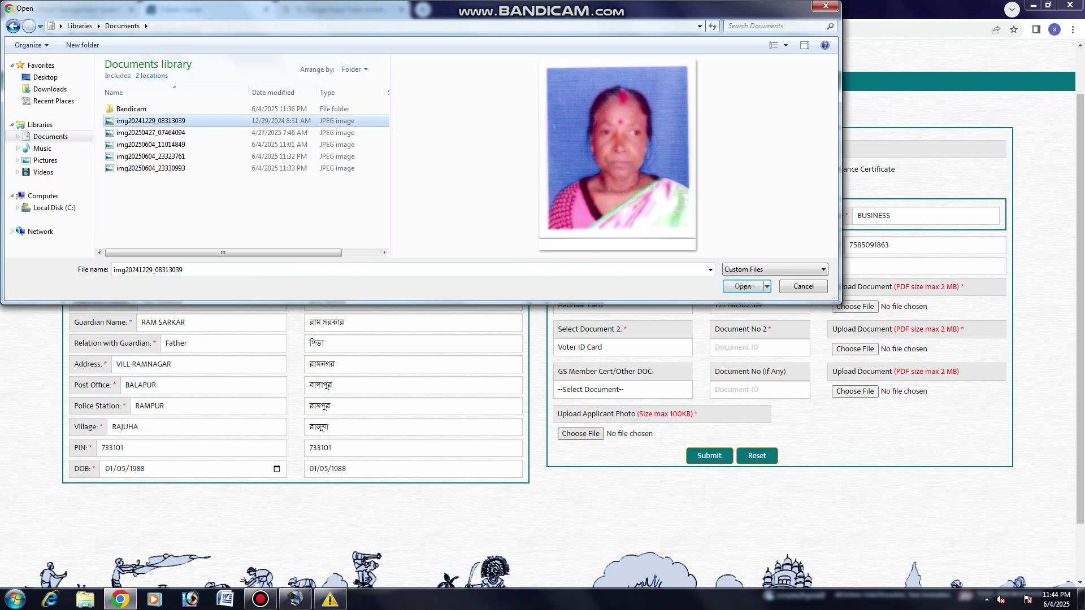
{"action": "left_click", "coordinate": [149, 133]}
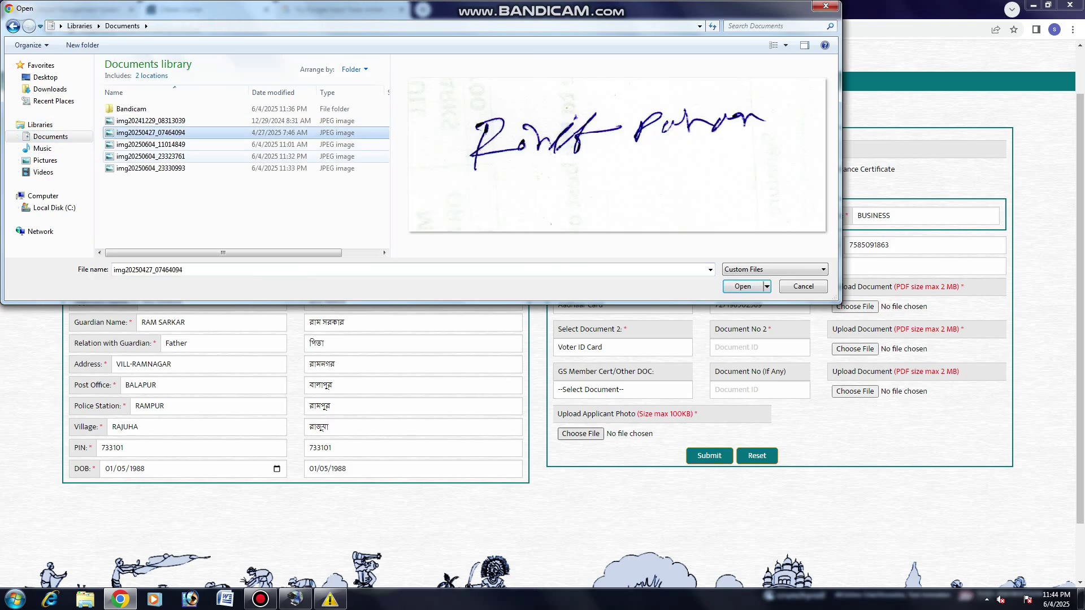
{"action": "left_click", "coordinate": [150, 155]}
{"action": "key", "text": "Return"}
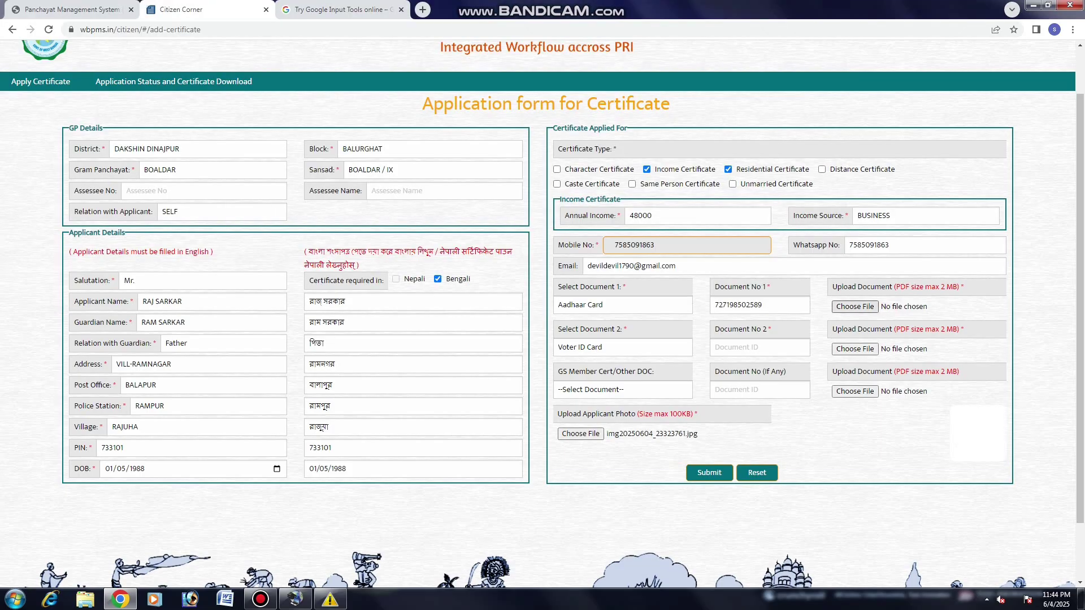
- Attach img20250604_23330993 as the first document's file
{"action": "left_click", "coordinate": [854, 306]}
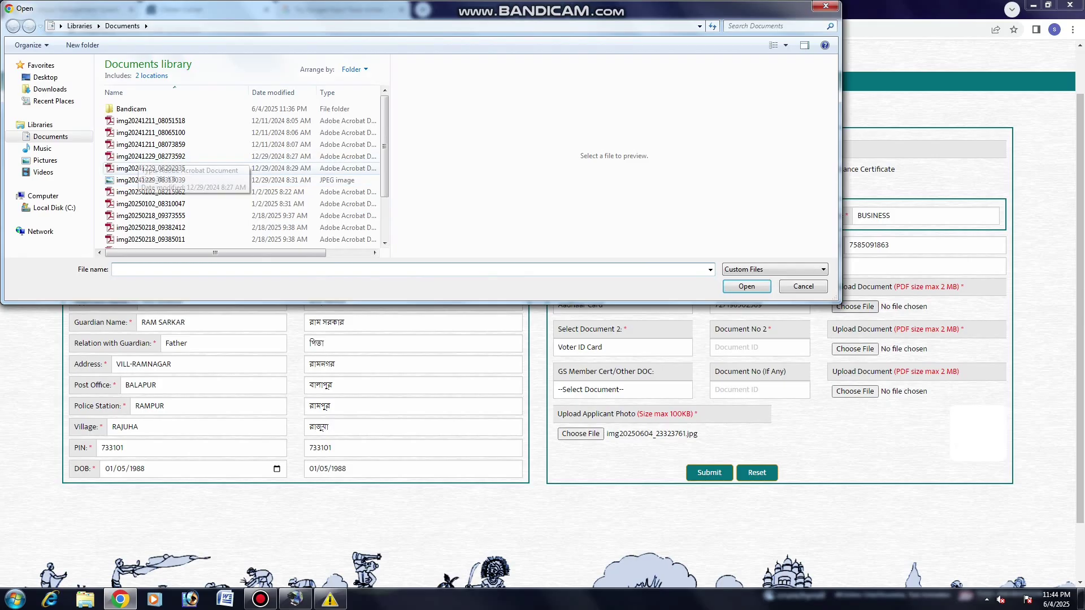
{"action": "left_click", "coordinate": [150, 179]}
{"action": "scroll", "coordinate": [147, 169], "scroll_direction": "down", "scroll_amount": 2}
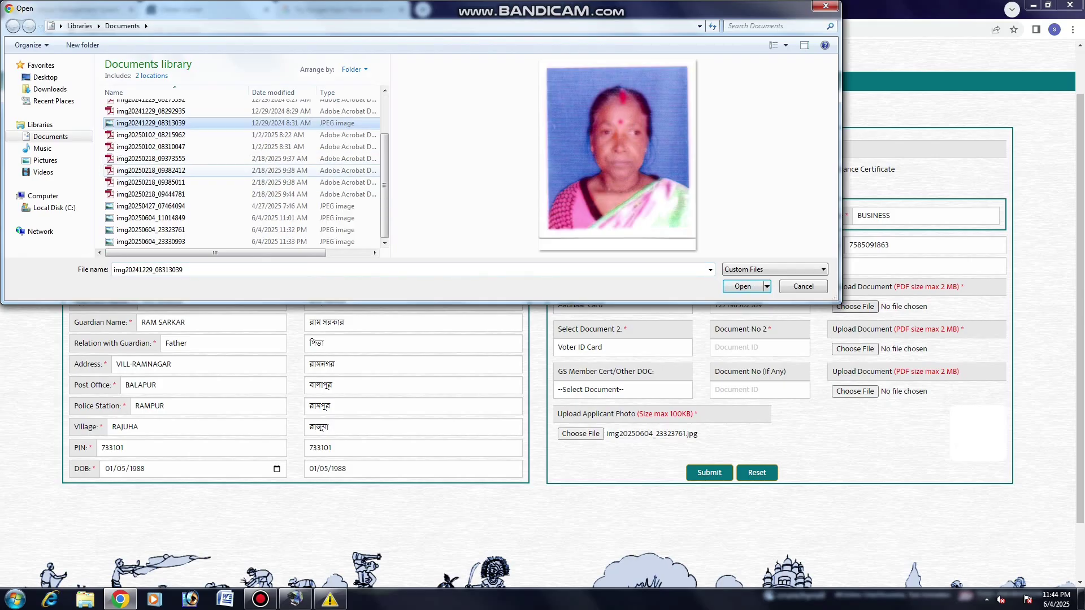
{"action": "left_click", "coordinate": [150, 241]}
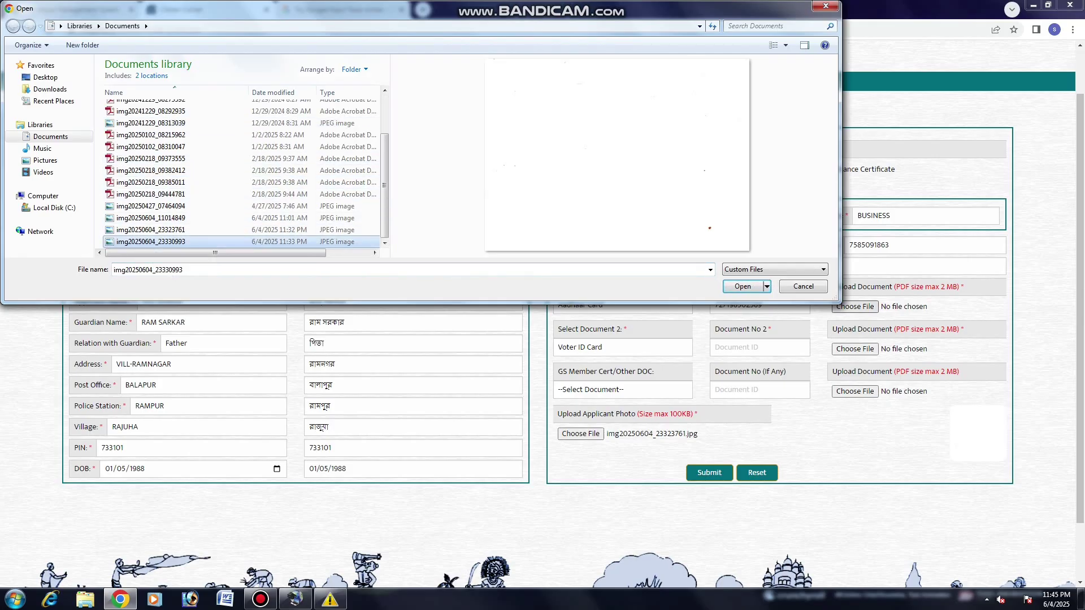
{"action": "left_click", "coordinate": [742, 287]}
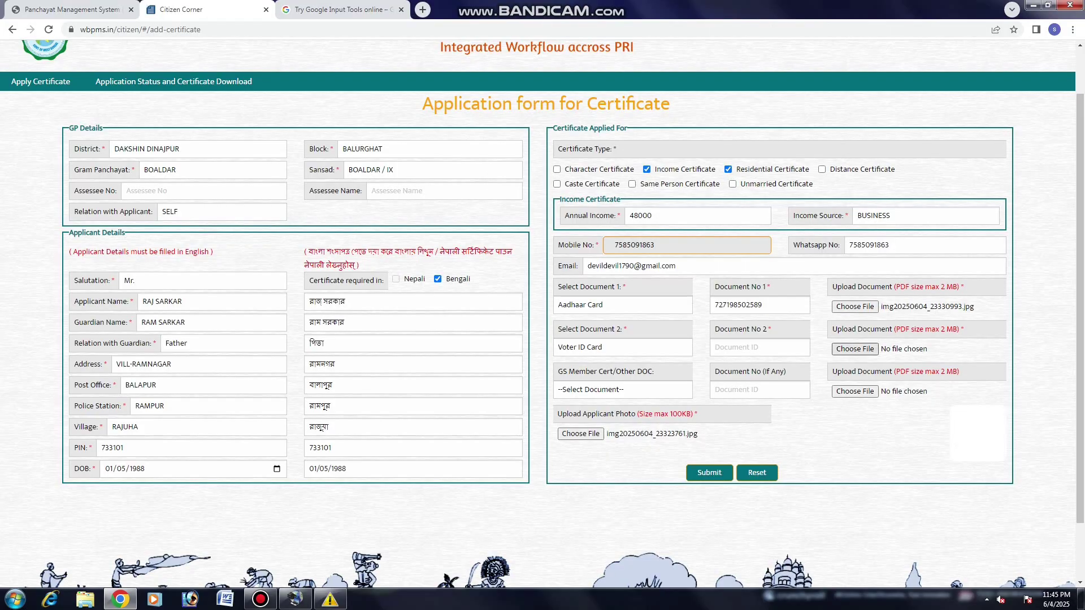
- Attach img20250604_23323761 as the second document's file
{"action": "left_click", "coordinate": [855, 349]}
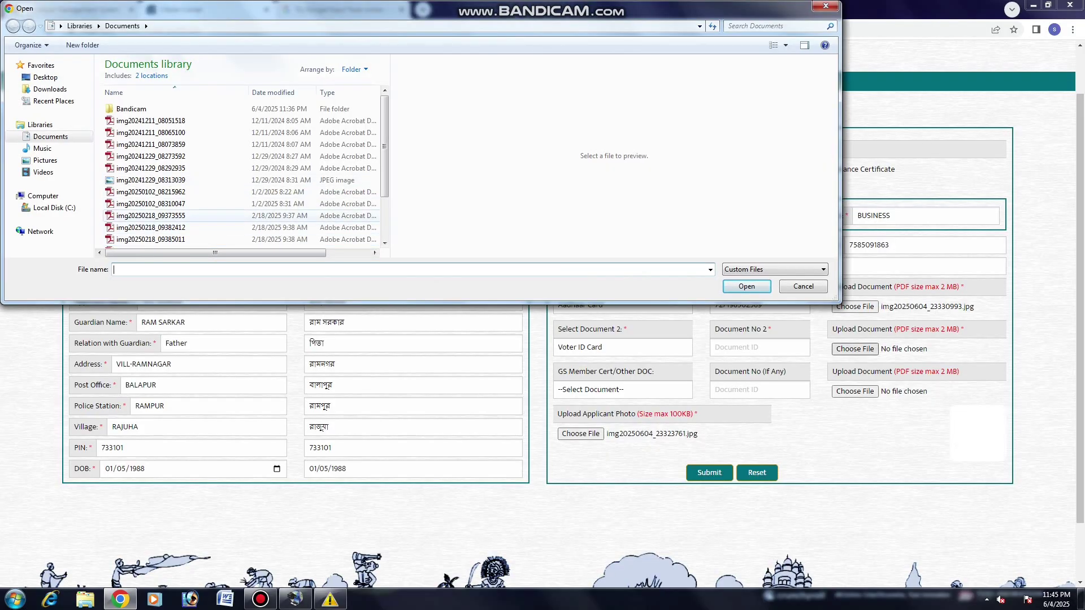
{"action": "scroll", "coordinate": [170, 218], "scroll_direction": "down", "scroll_amount": 2}
{"action": "left_click", "coordinate": [170, 206]}
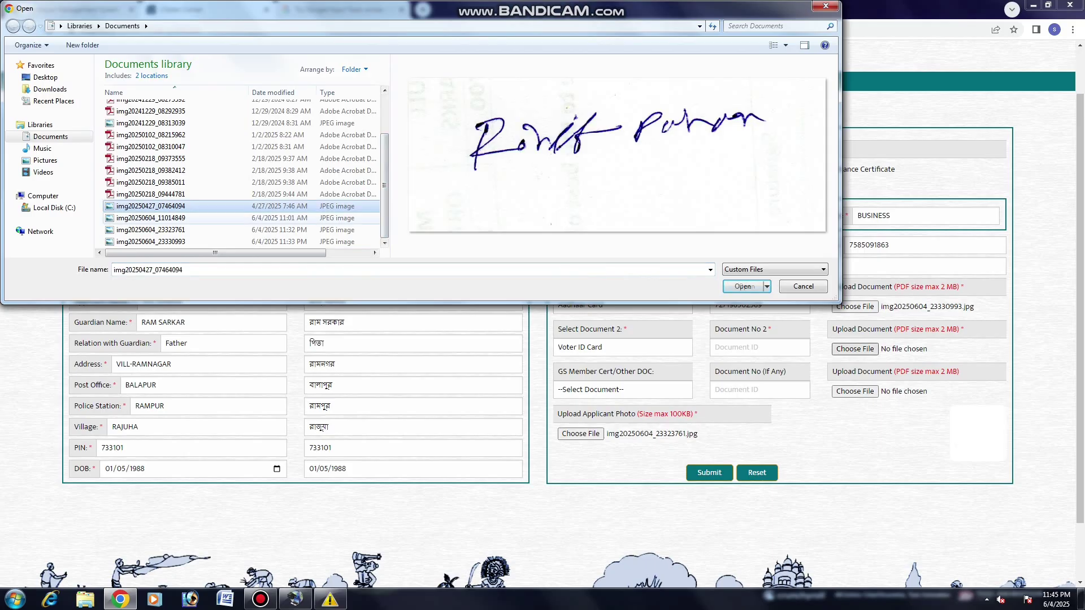
{"action": "left_click", "coordinate": [170, 218]}
{"action": "left_click", "coordinate": [170, 229]}
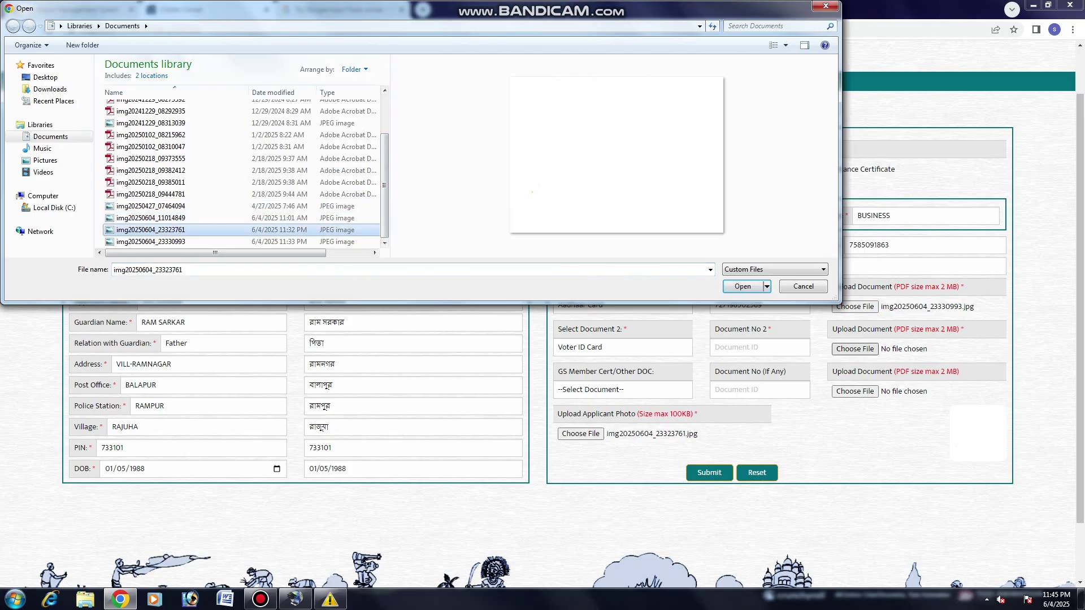
{"action": "left_click", "coordinate": [743, 287]}
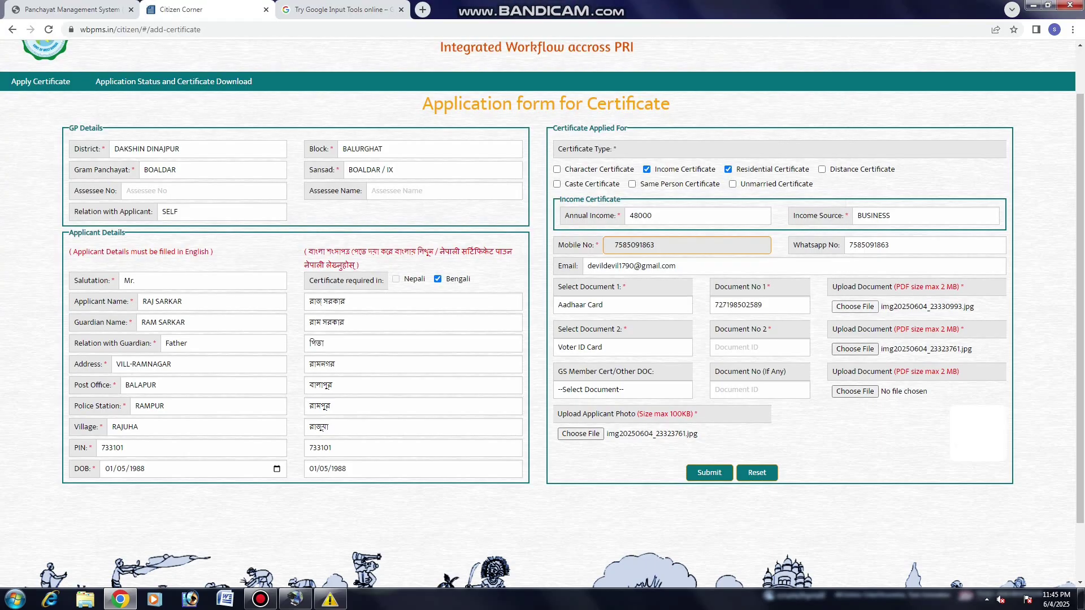
- Replace the first document's file with img20250604_23323761
{"action": "key", "text": "Return"}
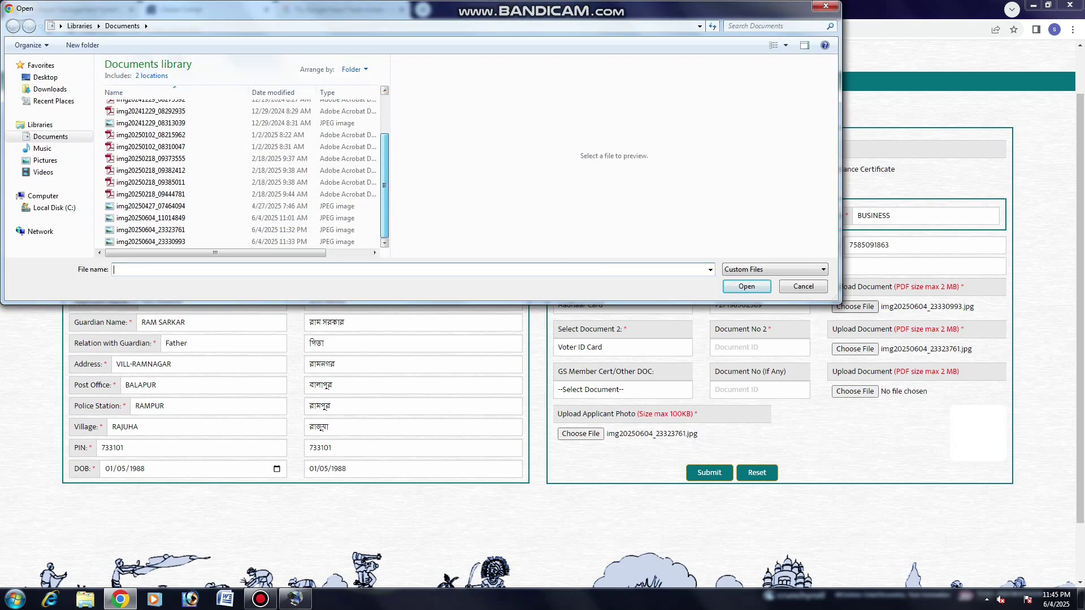
{"action": "scroll", "coordinate": [226, 180], "scroll_direction": "down", "scroll_amount": 2}
{"action": "left_click", "coordinate": [150, 218]}
{"action": "left_click", "coordinate": [150, 230]}
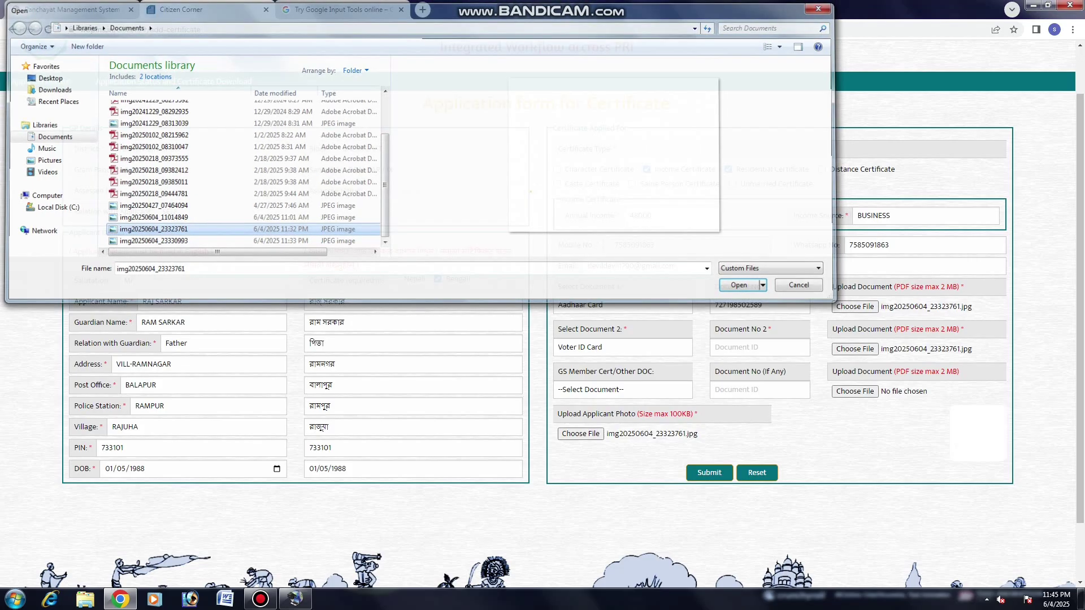
{"action": "key", "text": "Return"}
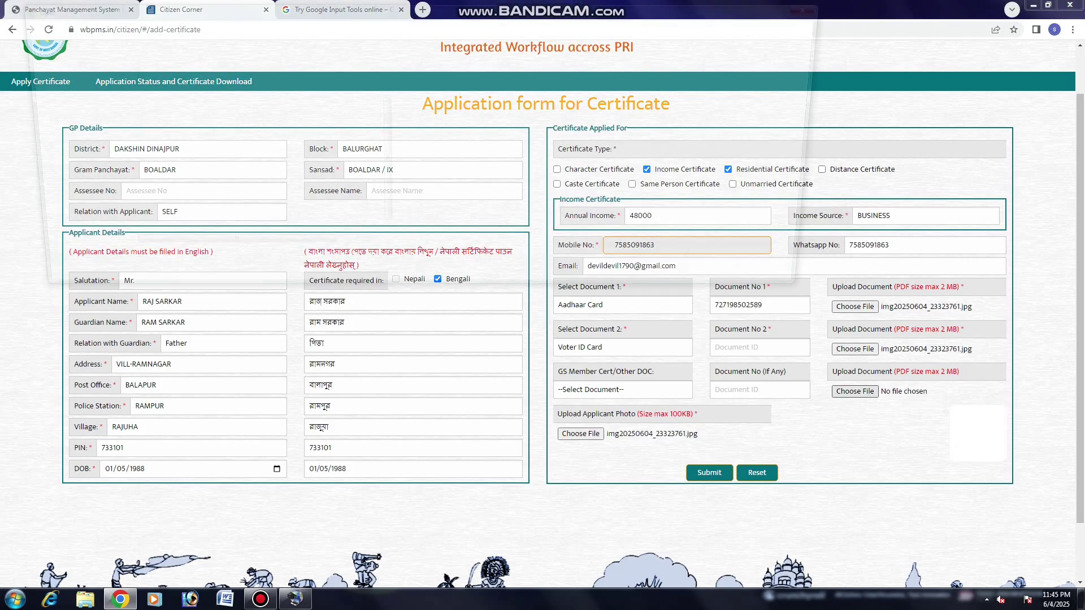
- Submit the form, which is rejected with "Please Type Document Number"
{"action": "key", "text": "Return"}
{"action": "key", "text": "Escape"}
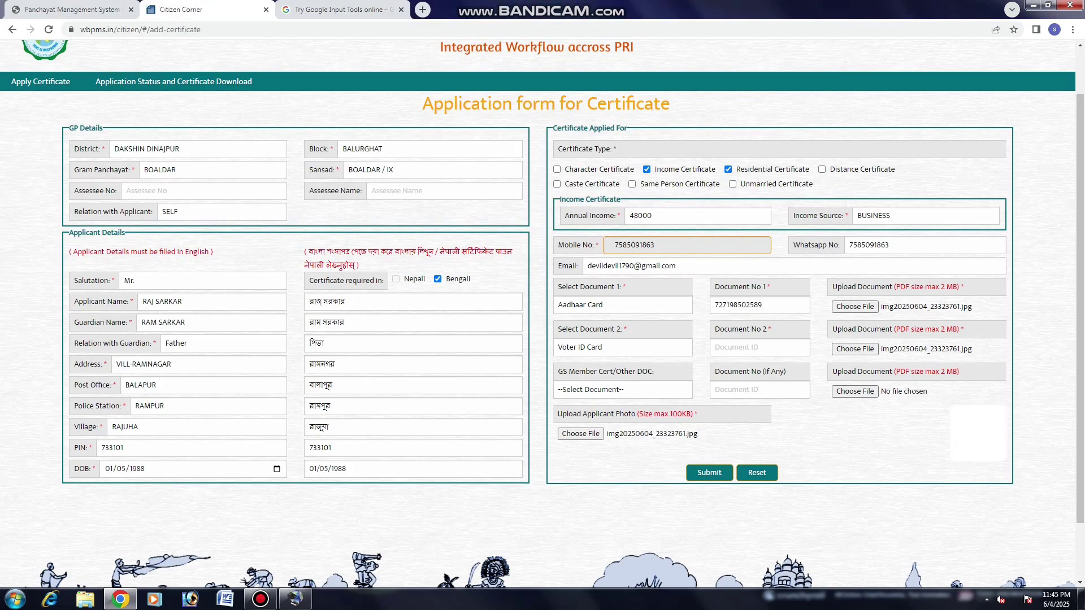
{"action": "scroll", "coordinate": [543, 314], "scroll_direction": "down", "scroll_amount": 1}
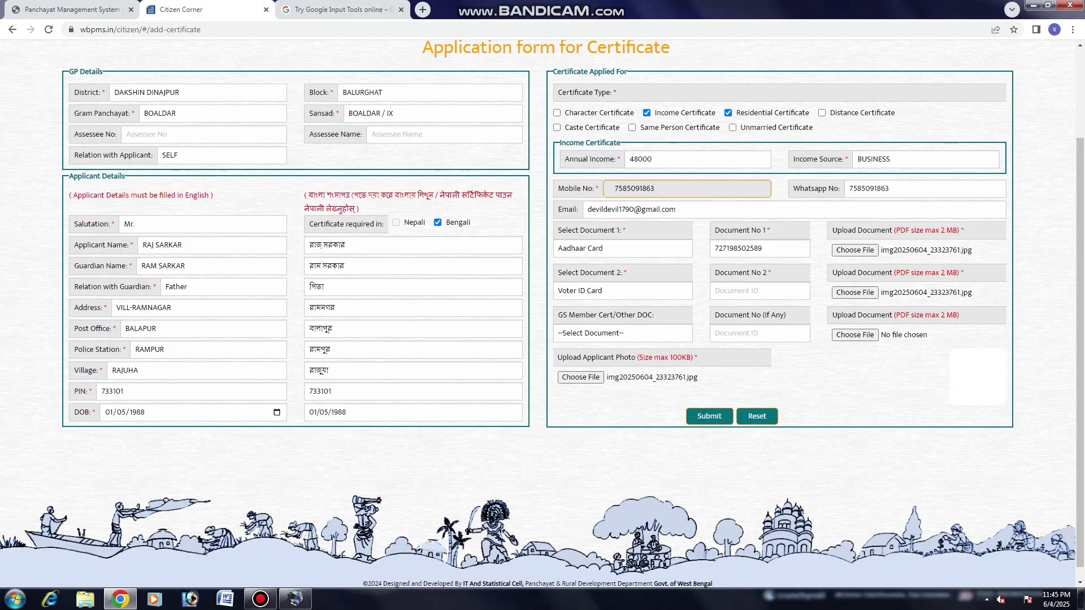
{"action": "scroll", "coordinate": [543, 314], "scroll_direction": "up", "scroll_amount": 1}
{"action": "key", "text": "Return"}
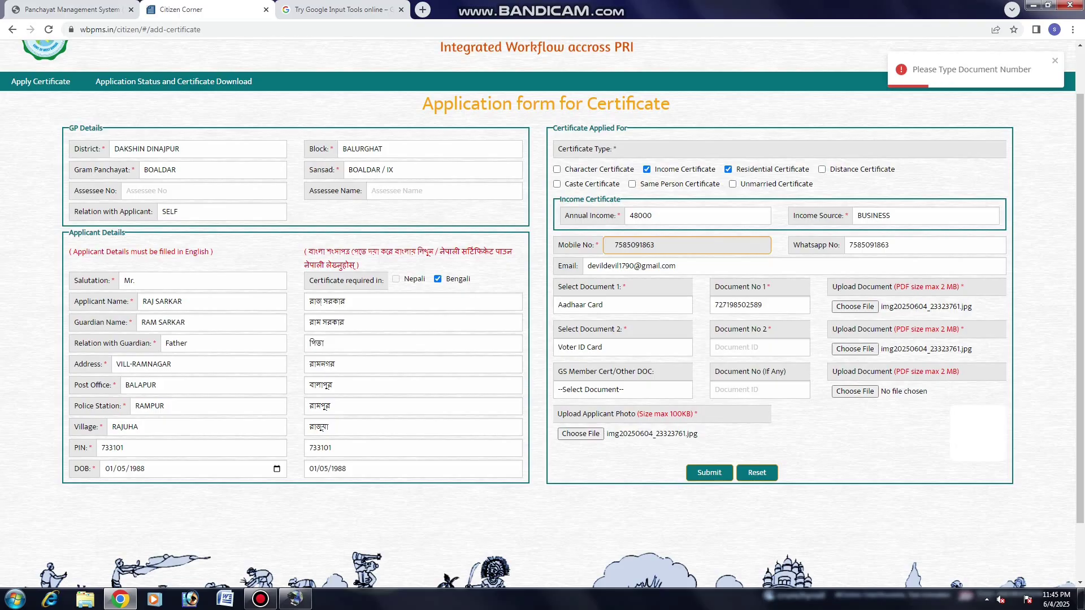
- Enter the voter ID number as Document No 2 and submit the application for operator approval
{"action": "left_click", "coordinate": [758, 347]}
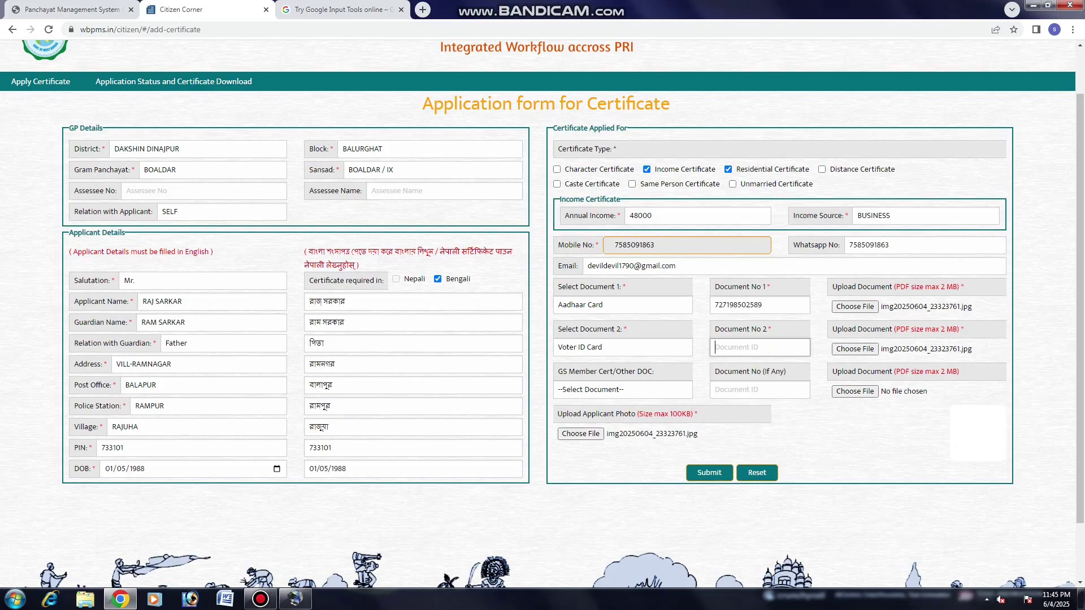
{"action": "left_click", "coordinate": [710, 473]}
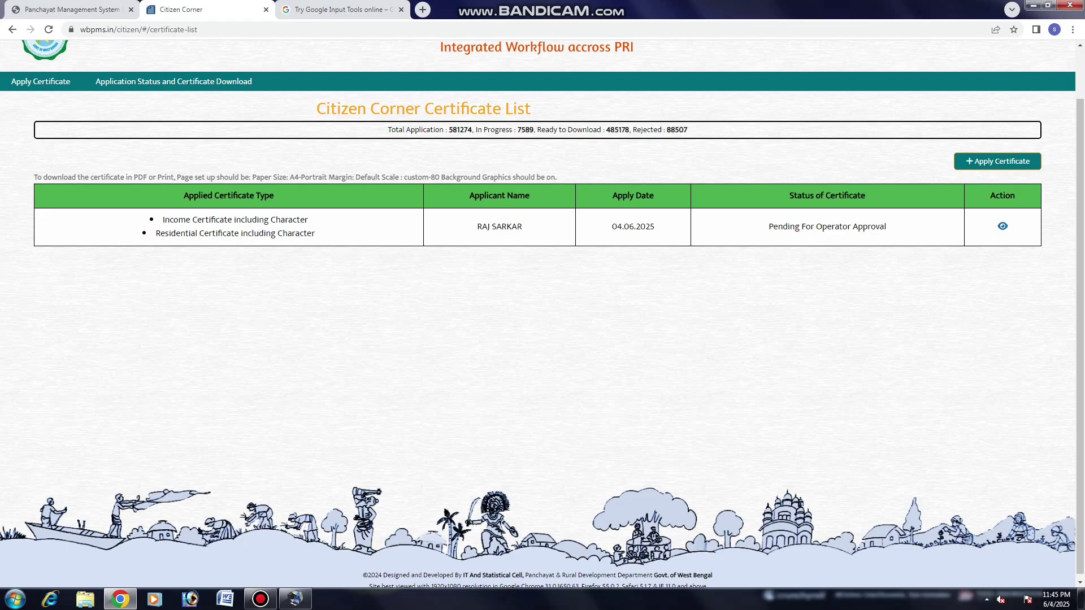
{"action": "left_click", "coordinate": [1002, 226]}
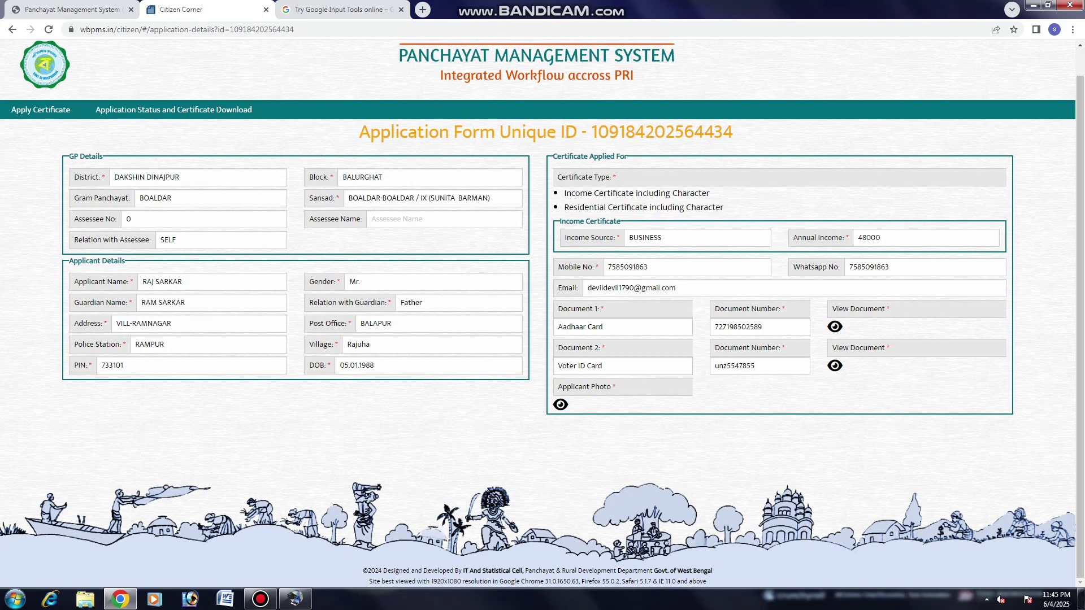